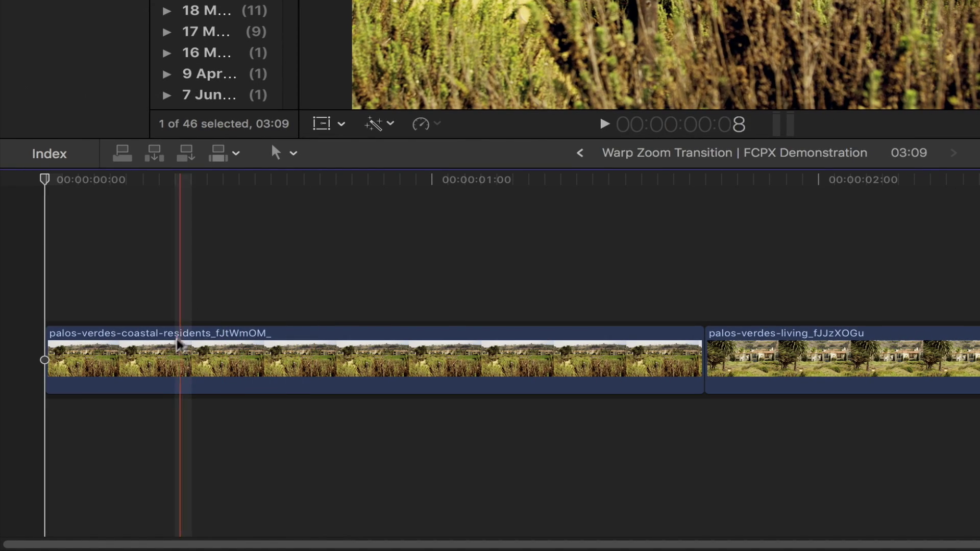
Keyframe the first clip's Scale (All) at 250% one frame before its end.
{"action": "left_click", "coordinate": [113, 427]}
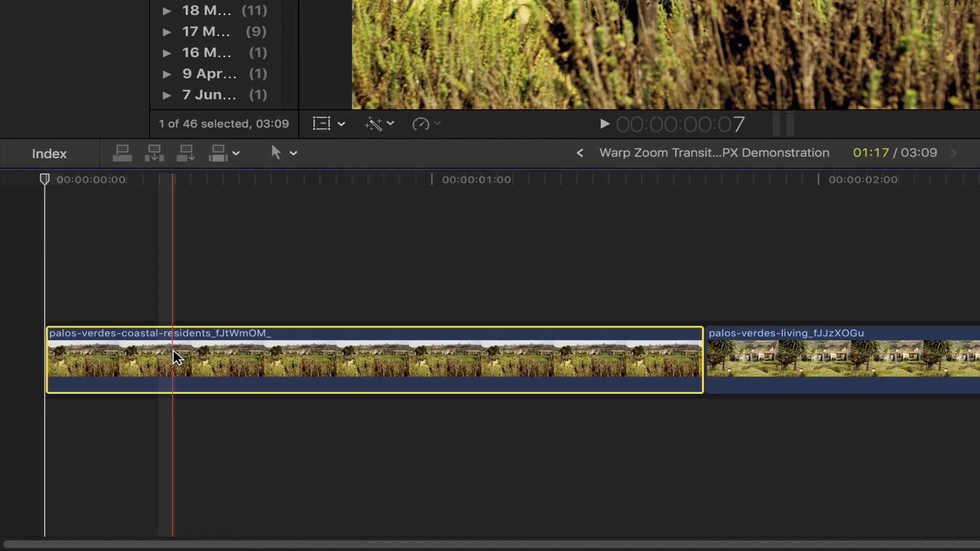
{"action": "key", "text": "Down"}
{"action": "key", "text": "Left"}
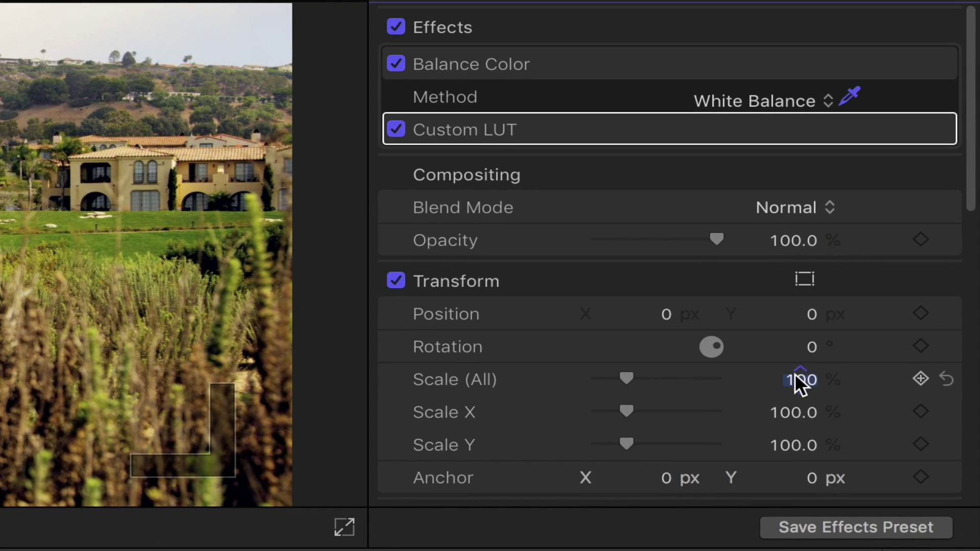
{"action": "left_click", "coordinate": [853, 335]}
{"action": "type", "text": "250"}
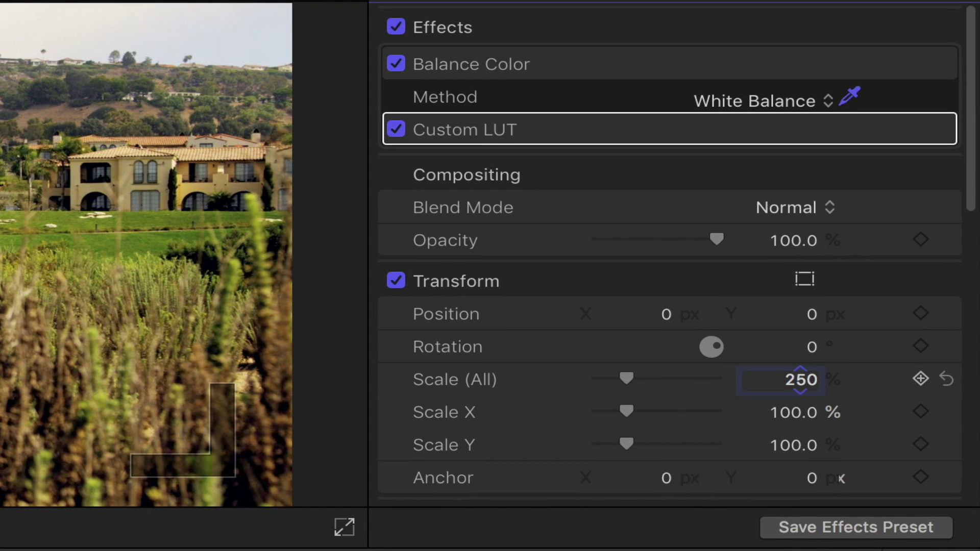
{"action": "key", "text": "Return"}
{"action": "left_click", "coordinate": [920, 378]}
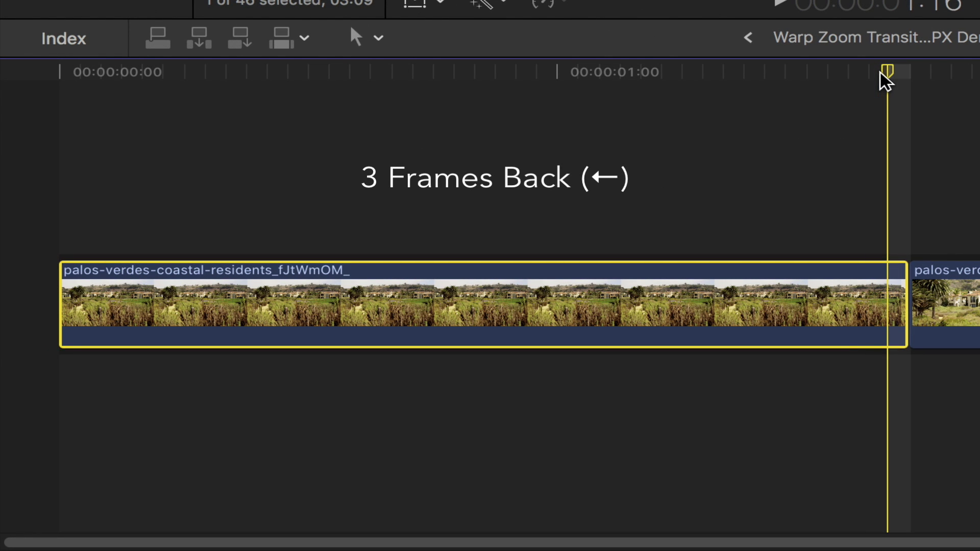
Keyframe Scale (All) back to 100% three frames earlier.
{"action": "key", "text": "Left"}
{"action": "key", "text": "Left"}
{"action": "key", "text": "Left"}
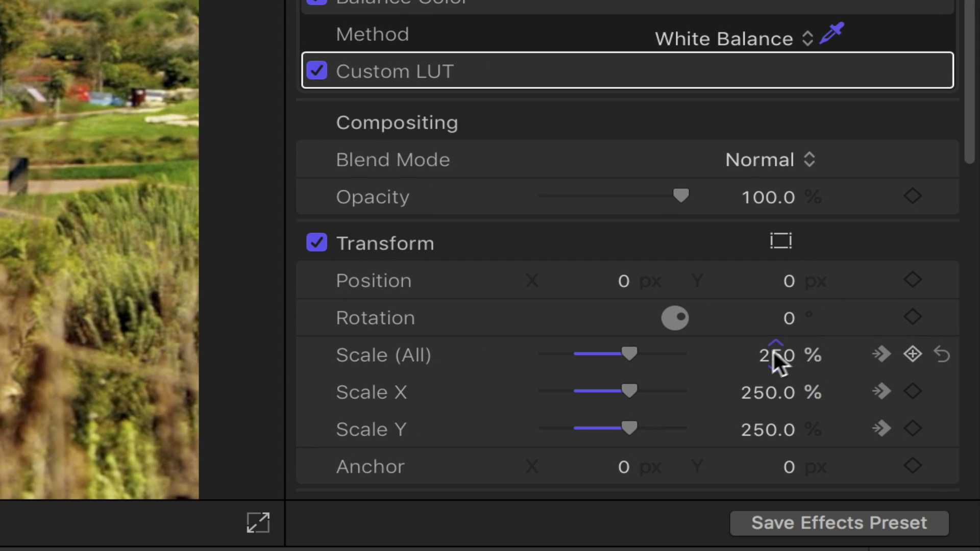
{"action": "left_click", "coordinate": [774, 353]}
{"action": "type", "text": "1"}
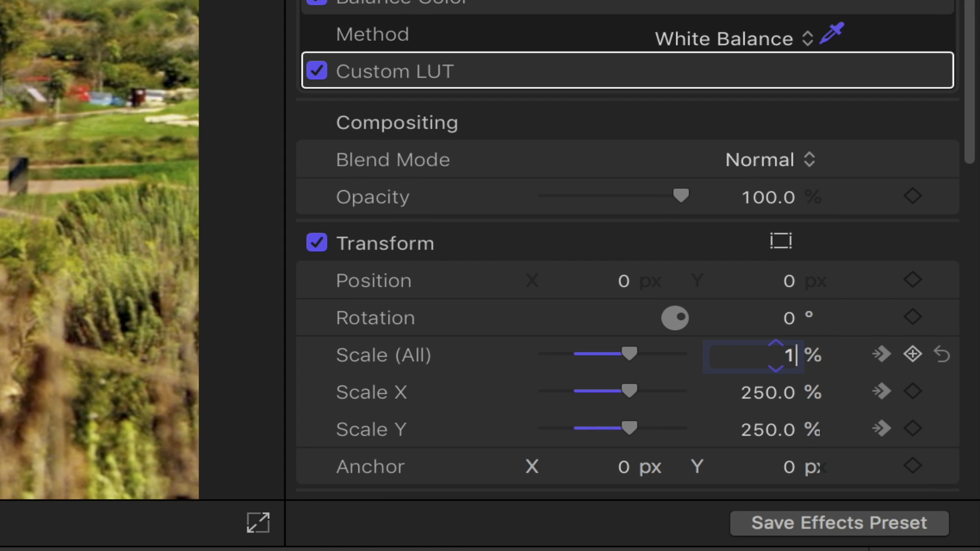
{"action": "type", "text": "00"}
{"action": "key", "text": "Return"}
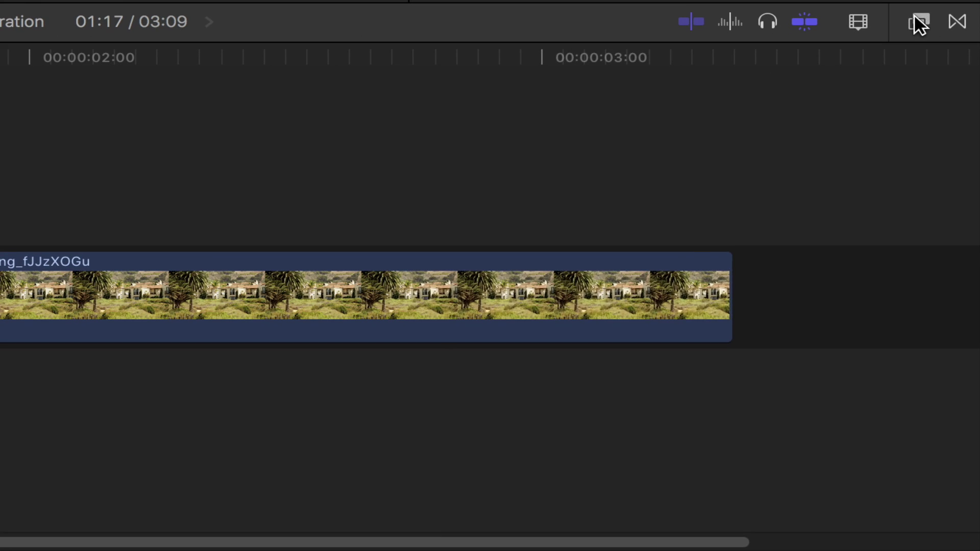
Apply the Zoom effect to the first clip from the Effects browser.
{"action": "left_click", "coordinate": [918, 20]}
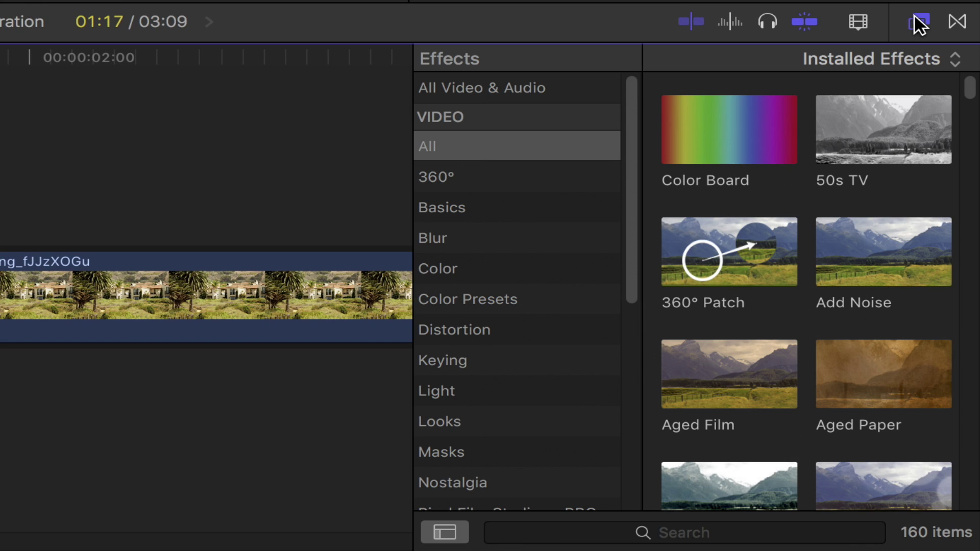
{"action": "left_click", "coordinate": [651, 539]}
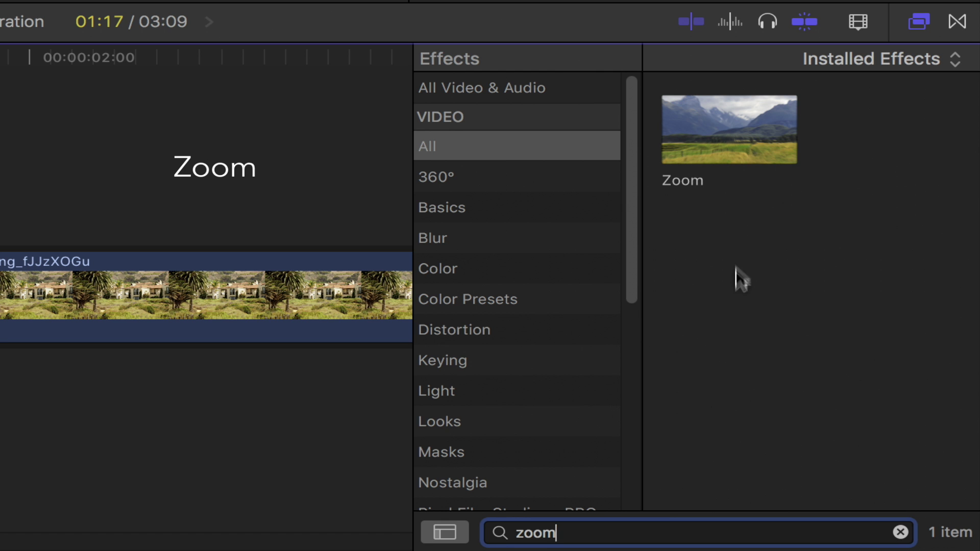
{"action": "left_click", "coordinate": [731, 149]}
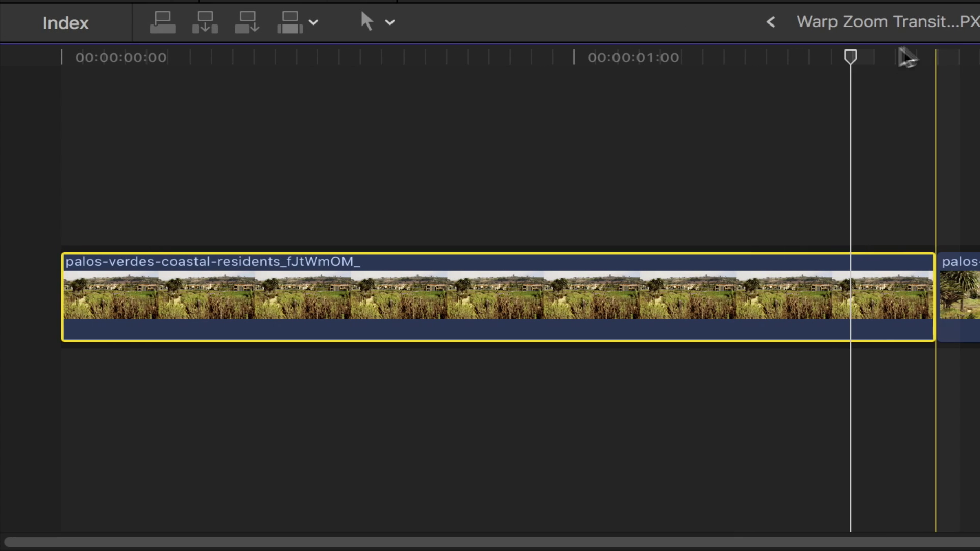
One frame before the clip's end, set the Zoom look to Variable and Amount to 35.
{"action": "key", "text": "Down"}
{"action": "key", "text": "Left"}
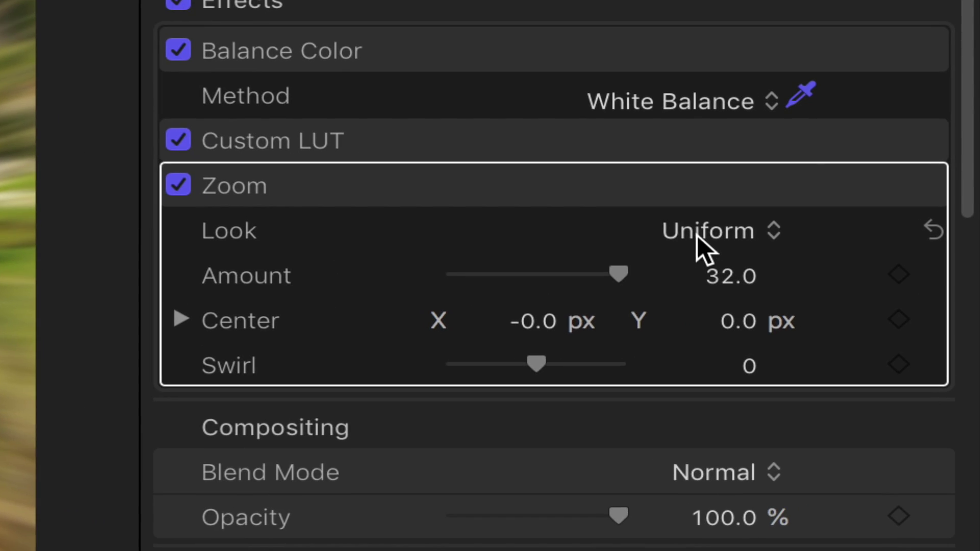
{"action": "left_click", "coordinate": [898, 208]}
{"action": "left_click", "coordinate": [695, 203]}
{"action": "left_click", "coordinate": [724, 278]}
{"action": "key", "text": "Up"}
{"action": "key", "text": "Up"}
{"action": "key", "text": "Up"}
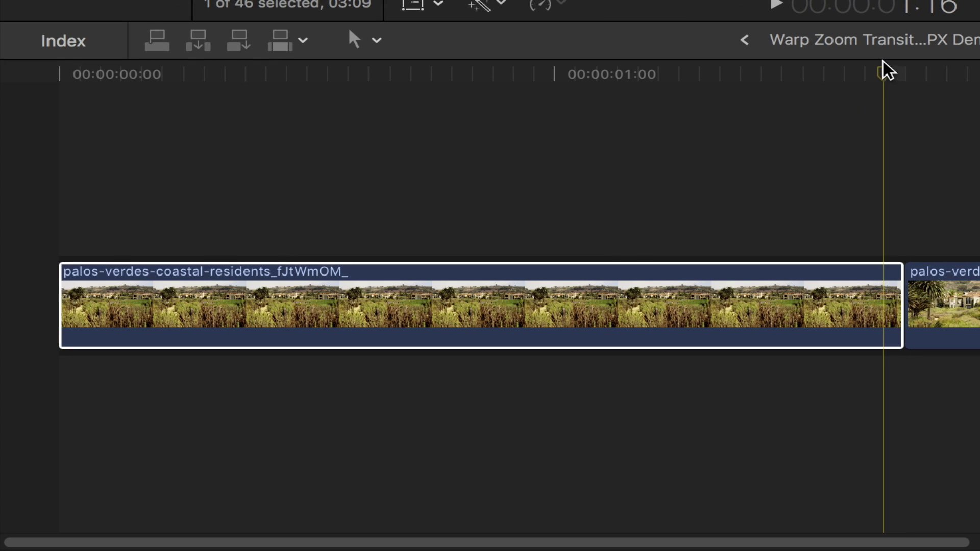
Keyframe the Zoom Amount to 0 three frames earlier.
{"action": "key", "text": "Left"}
{"action": "key", "text": "Left"}
{"action": "key", "text": "Left"}
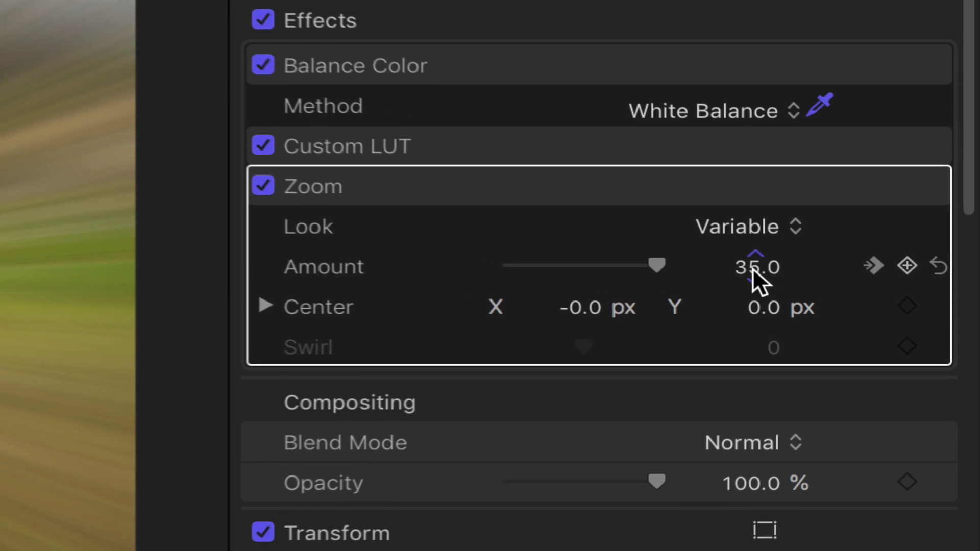
{"action": "left_click", "coordinate": [752, 268]}
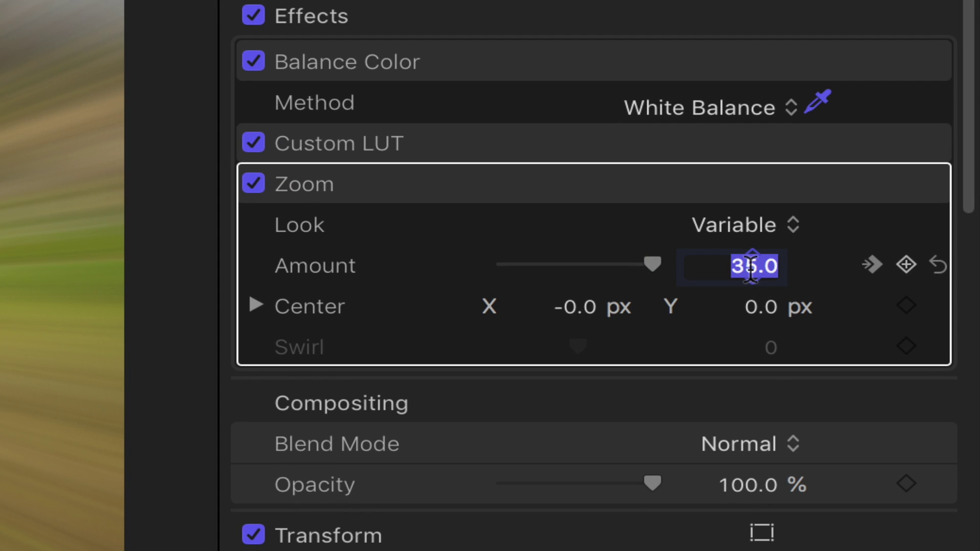
{"action": "type", "text": "0"}
{"action": "key", "text": "Return"}
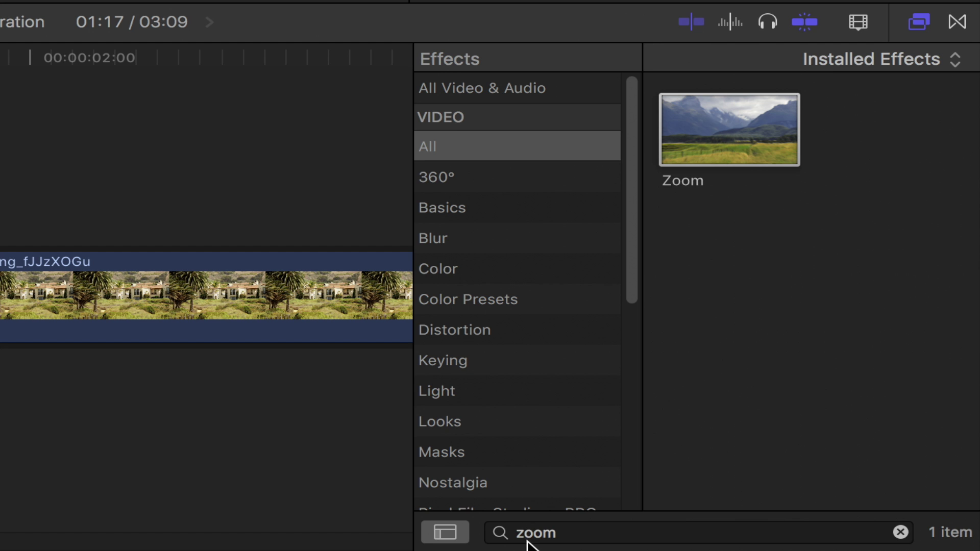
Search effects for 'fish' and apply Fisheye to the first clip.
{"action": "double_click", "coordinate": [531, 533]}
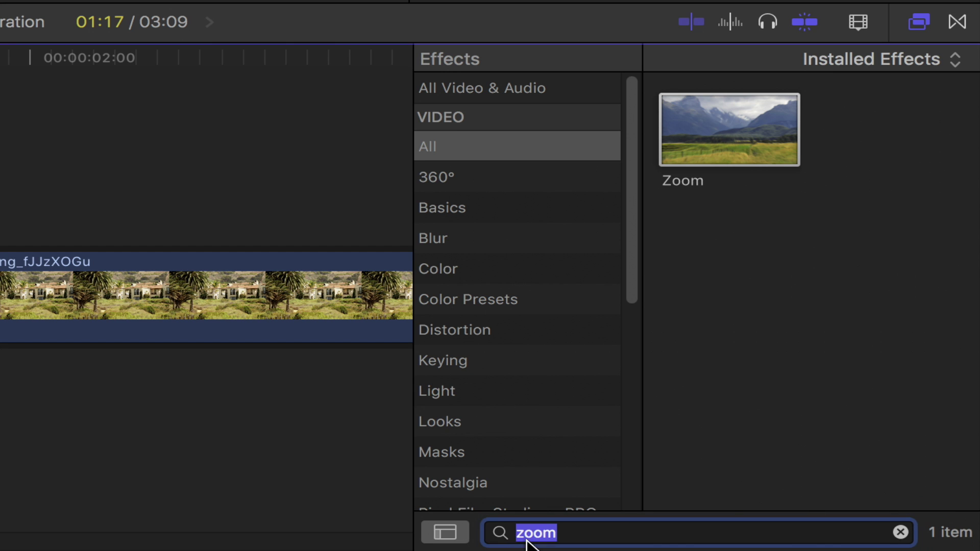
{"action": "type", "text": "fish"}
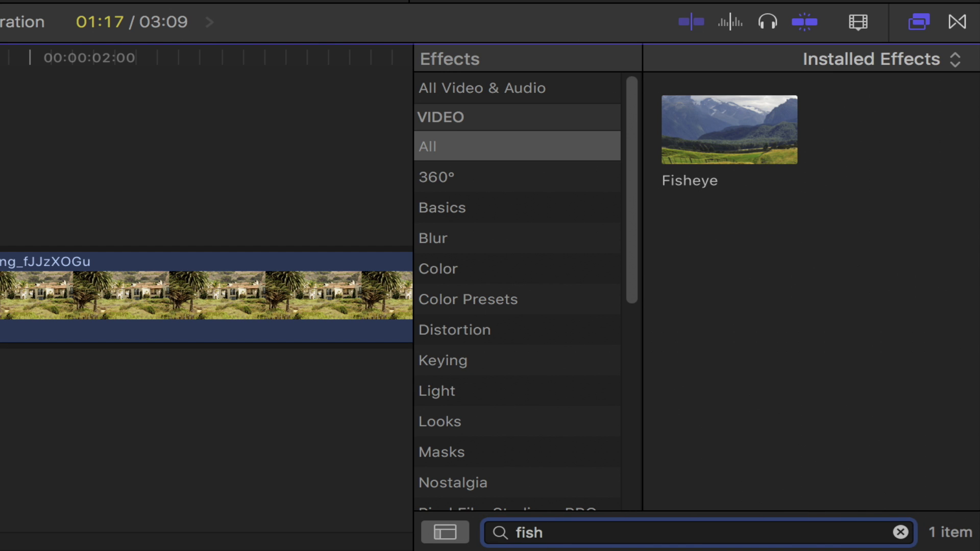
{"action": "left_click", "coordinate": [771, 137]}
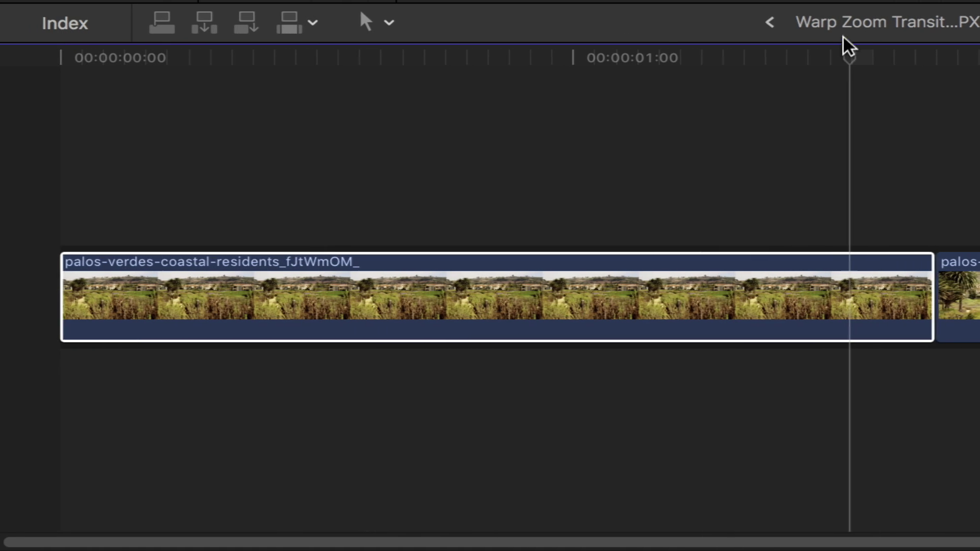
Set Fisheye Amount -0.5 and Radius 0.35 with an Amount keyframe, then park the playhead at 1:16.
{"action": "key", "text": "Down"}
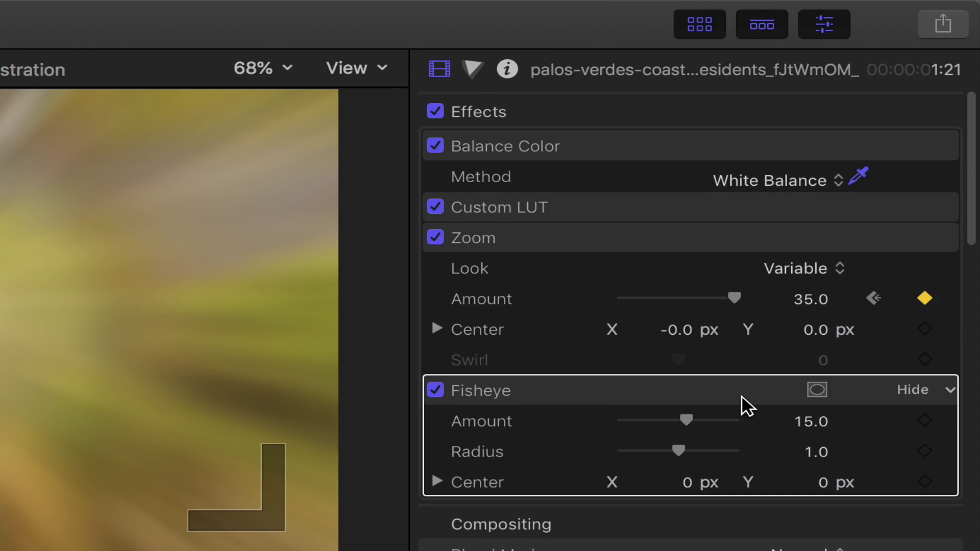
{"action": "scroll", "coordinate": [748, 406], "scroll_direction": "down", "scroll_amount": 4}
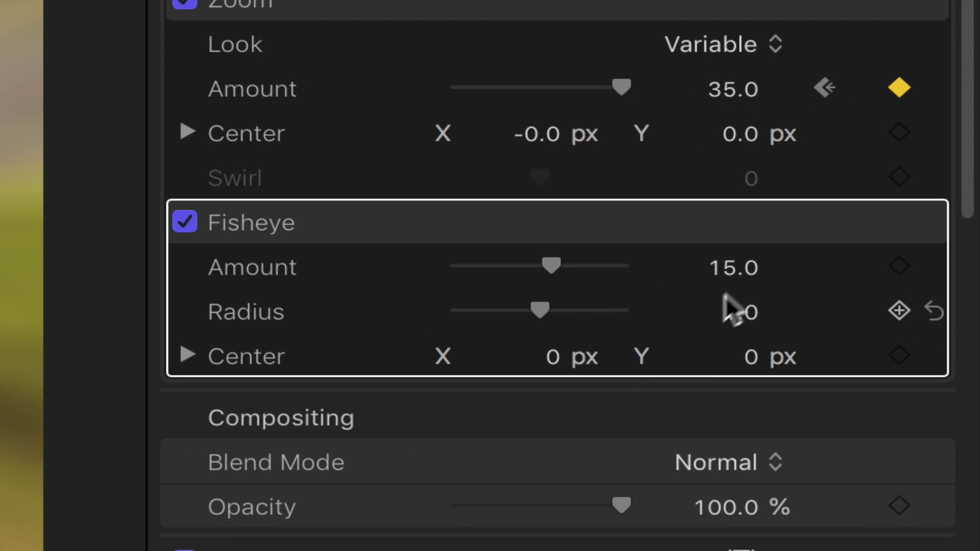
{"action": "left_click", "coordinate": [742, 266]}
{"action": "type", "text": "-0.5"}
{"action": "key", "text": "Return"}
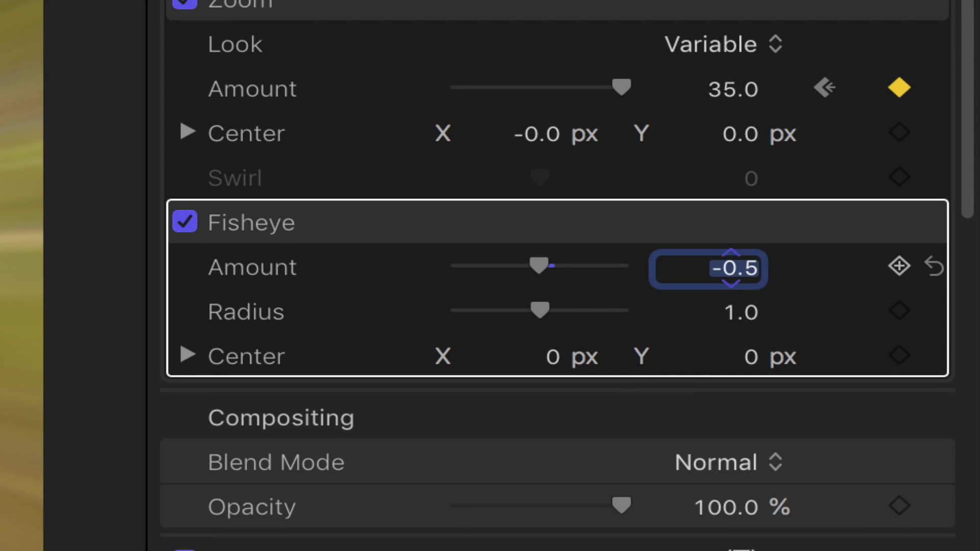
{"action": "left_click", "coordinate": [751, 312]}
{"action": "type", "text": "0.35"}
{"action": "key", "text": "Return"}
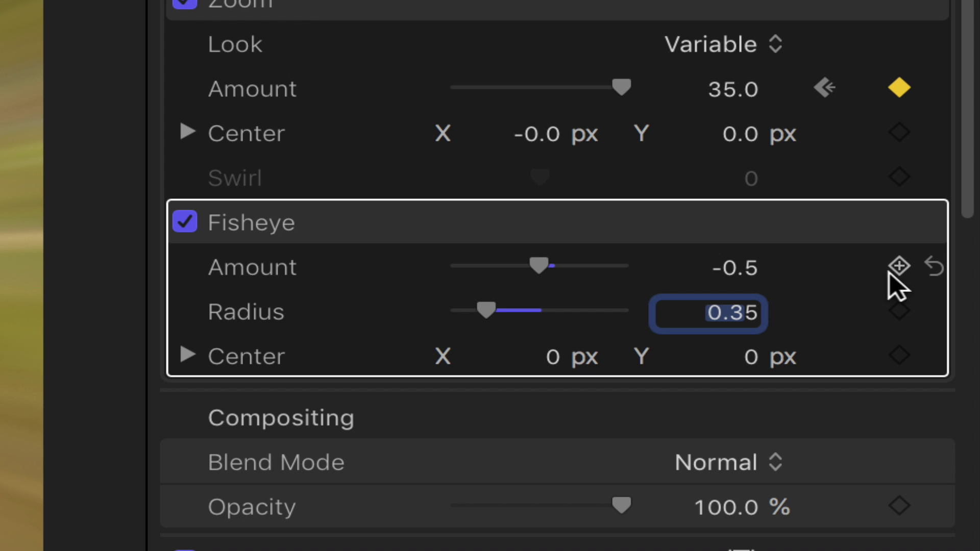
{"action": "left_click", "coordinate": [897, 267]}
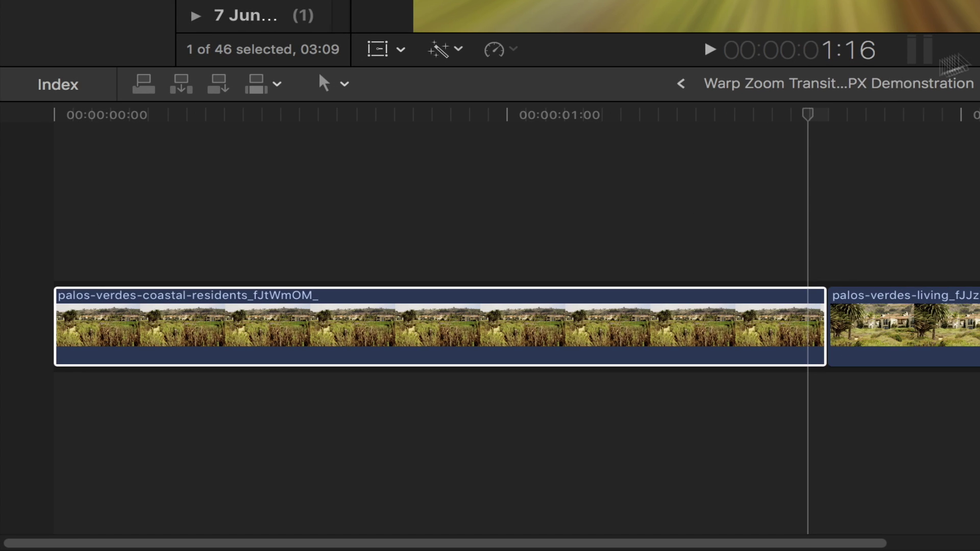
{"action": "left_click", "coordinate": [816, 111]}
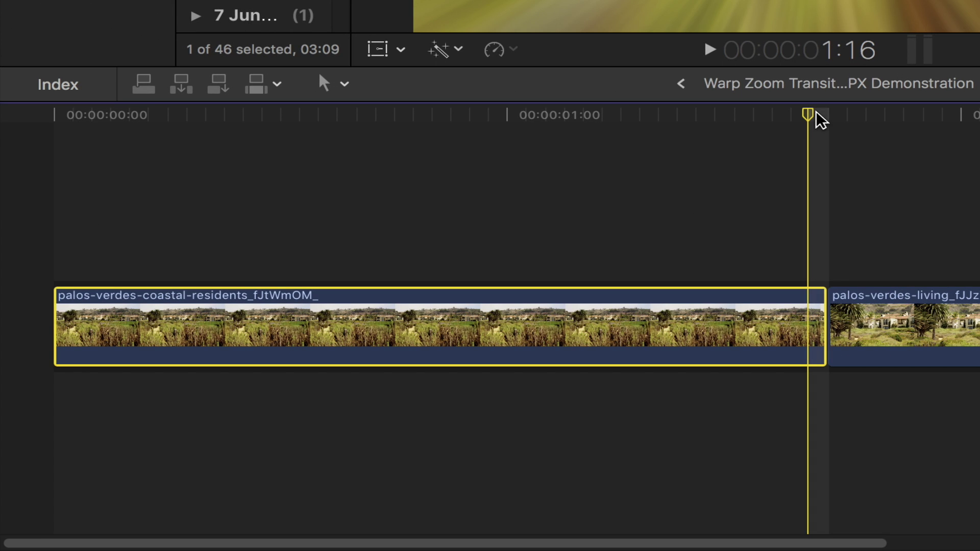
One frame back at 1:15, set Fisheye Amount to 5.0 and Radius to 0.38.
{"action": "key", "text": "Left"}
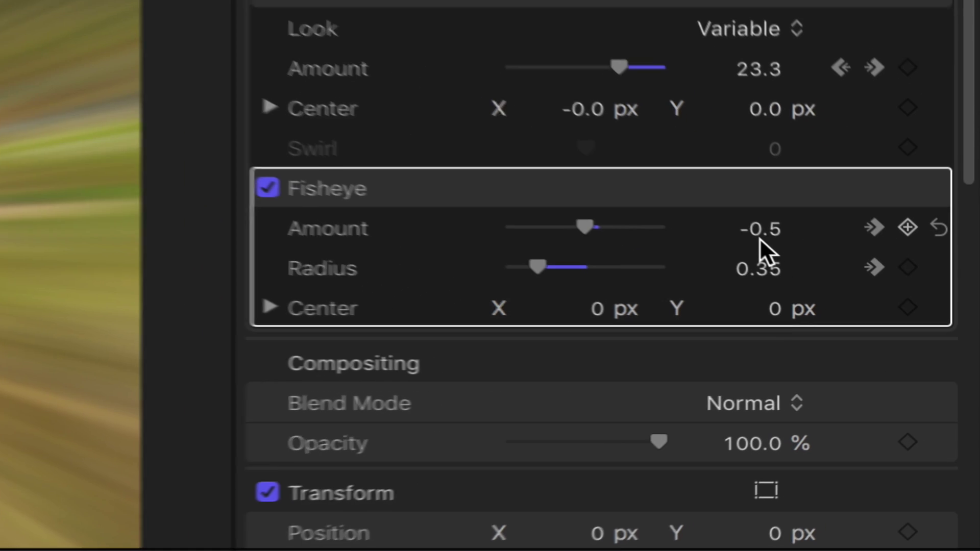
{"action": "left_click", "coordinate": [834, 282]}
{"action": "type", "text": "5."}
{"action": "key", "text": "Return"}
{"action": "key", "text": "Tab"}
{"action": "type", "text": "0.38"}
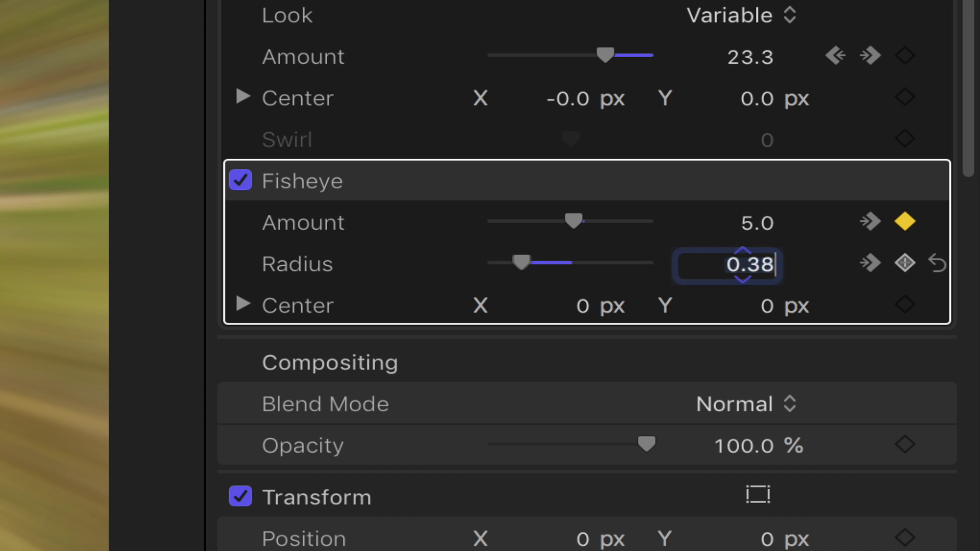
{"action": "key", "text": "Return"}
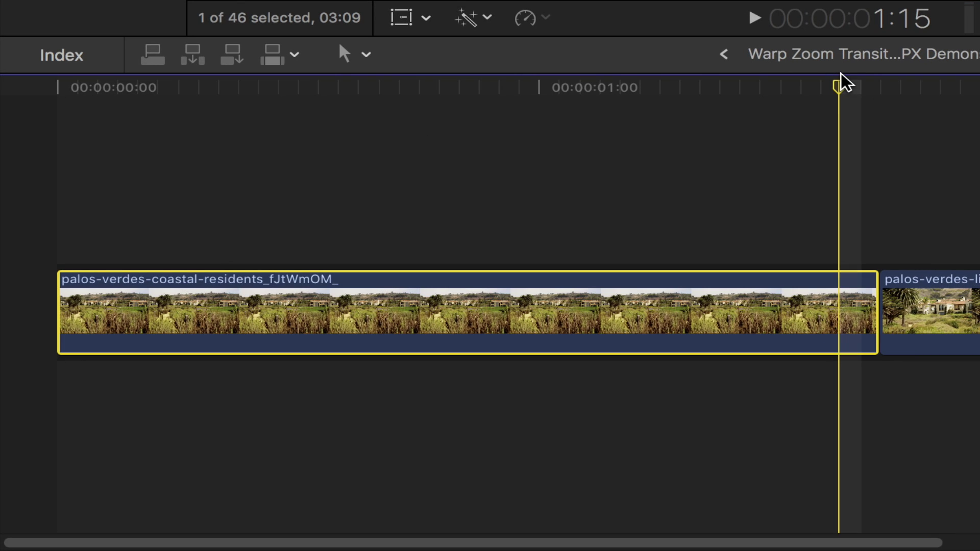
At 1:13, keyframe both Fisheye Amount and Radius to 0.
{"action": "key", "text": "Left"}
{"action": "key", "text": "Left"}
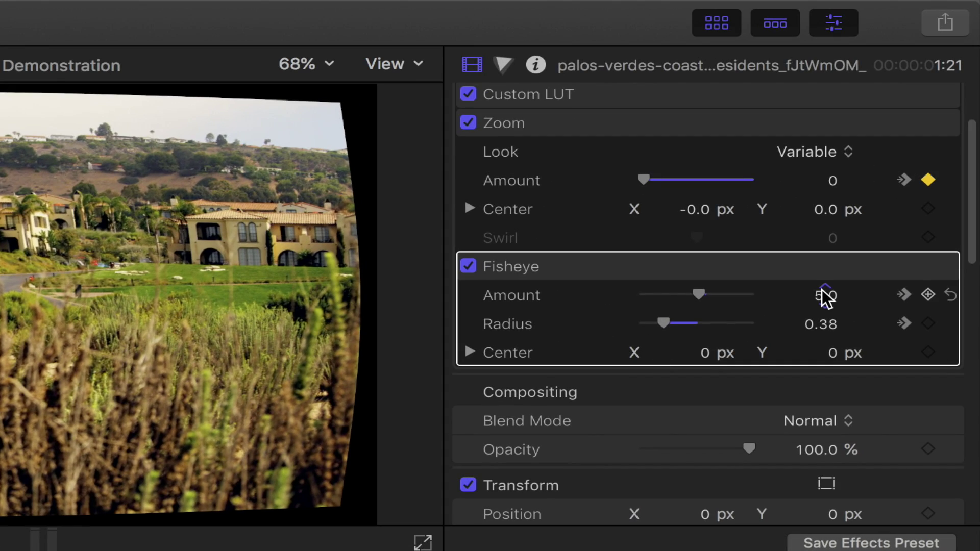
{"action": "left_click", "coordinate": [826, 297]}
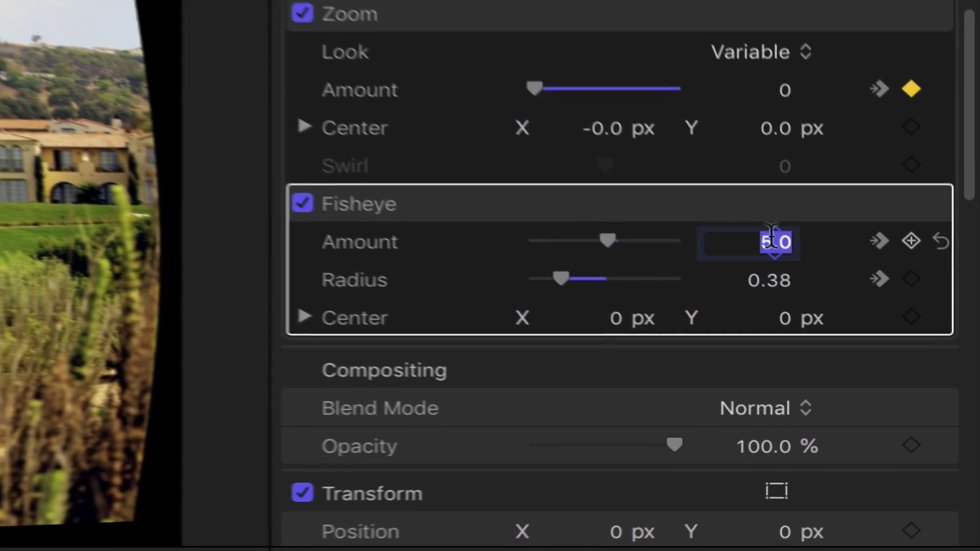
{"action": "type", "text": "0"}
{"action": "key", "text": "Return"}
{"action": "left_click", "coordinate": [828, 322]}
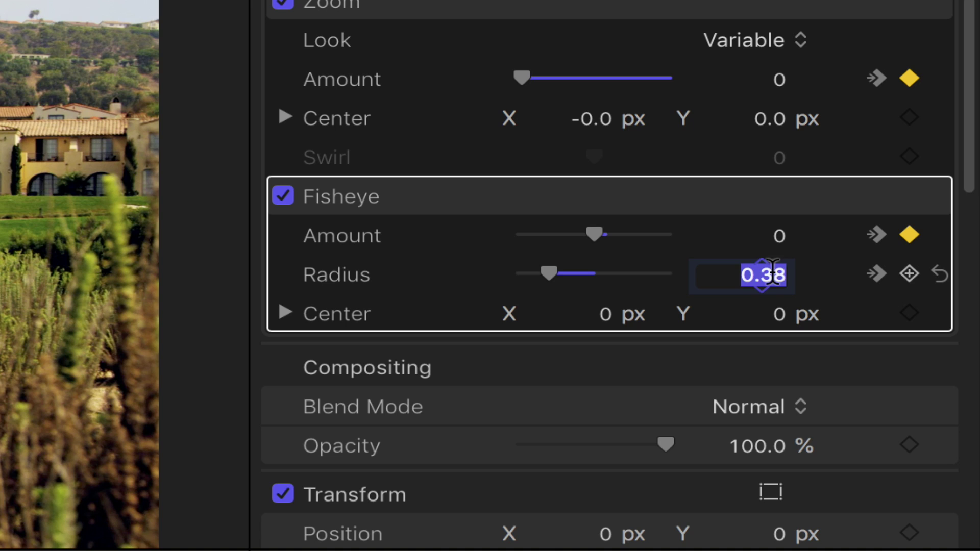
{"action": "type", "text": "0"}
{"action": "key", "text": "Return"}
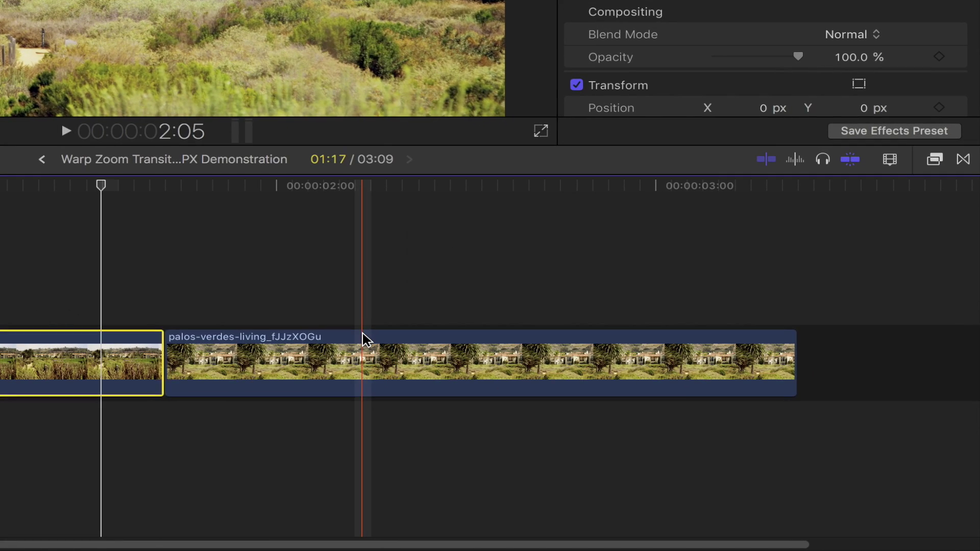
{"action": "left_click", "coordinate": [580, 411]}
At the palos-verdes-living clip's start, set its Scale (All) to 50%.
{"action": "key", "text": "Down"}
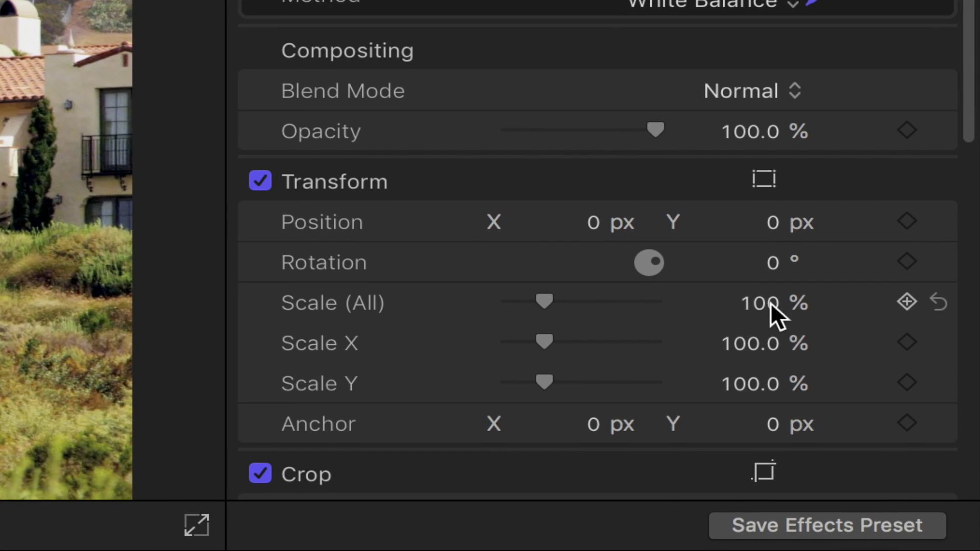
{"action": "left_click", "coordinate": [864, 259]}
{"action": "type", "text": "50"}
{"action": "key", "text": "Return"}
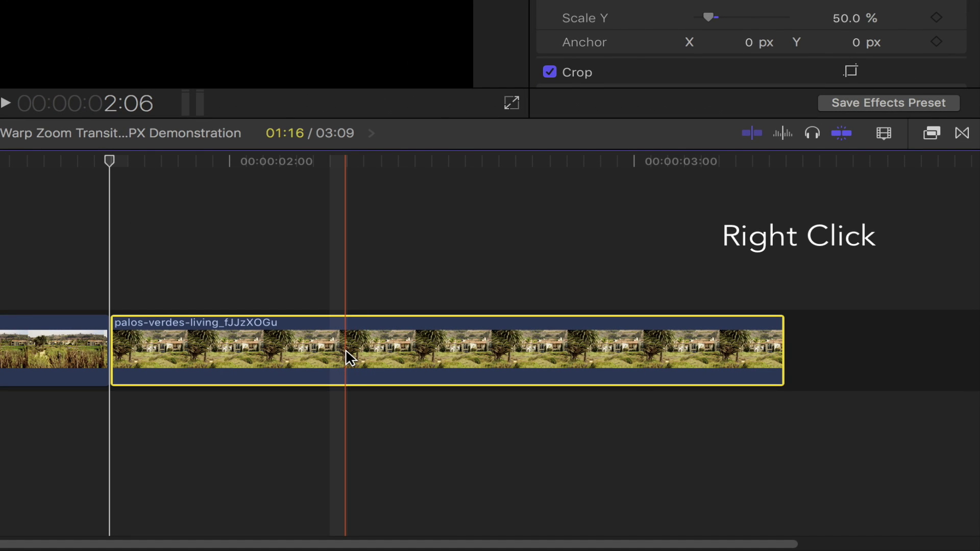
{"action": "right_click", "coordinate": [345, 349]}
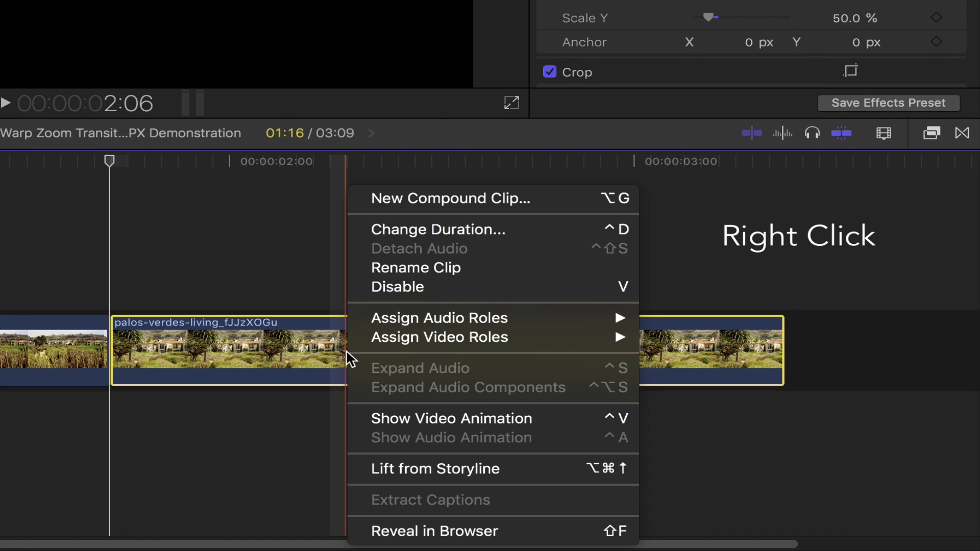
Make the living clip a compound clip named 'Warp Zoom Transition | FCPX Demonstration Clip 4'.
{"action": "left_click", "coordinate": [442, 198]}
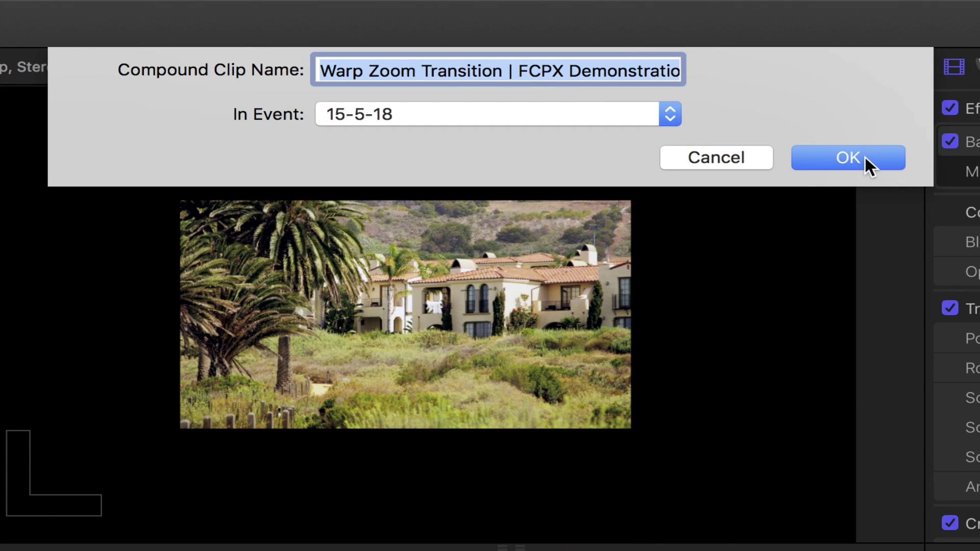
{"action": "left_click", "coordinate": [865, 156]}
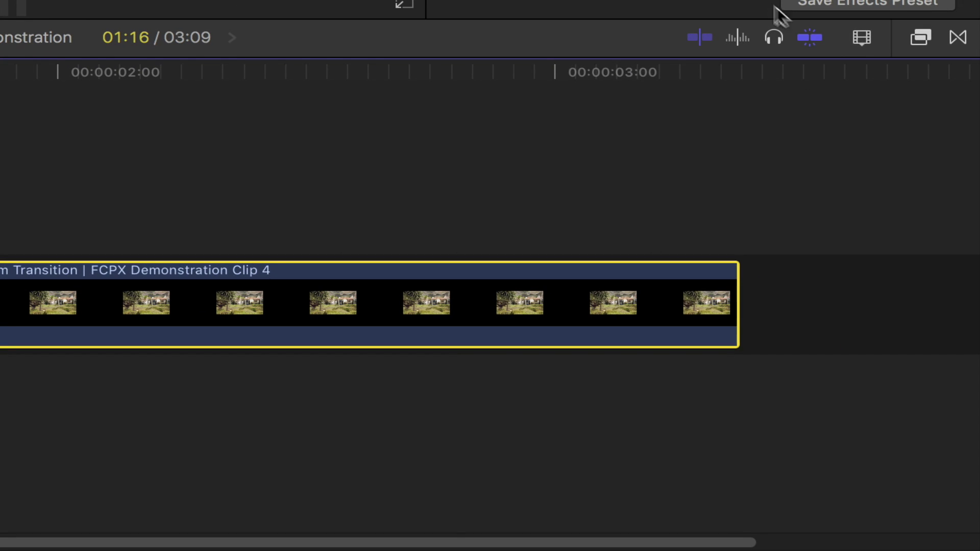
{"action": "left_click", "coordinate": [921, 38]}
{"action": "left_click", "coordinate": [676, 532]}
Apply Kaleidotile to Clip 4 with Width 960 and Height 535.
{"action": "type", "text": "kal"}
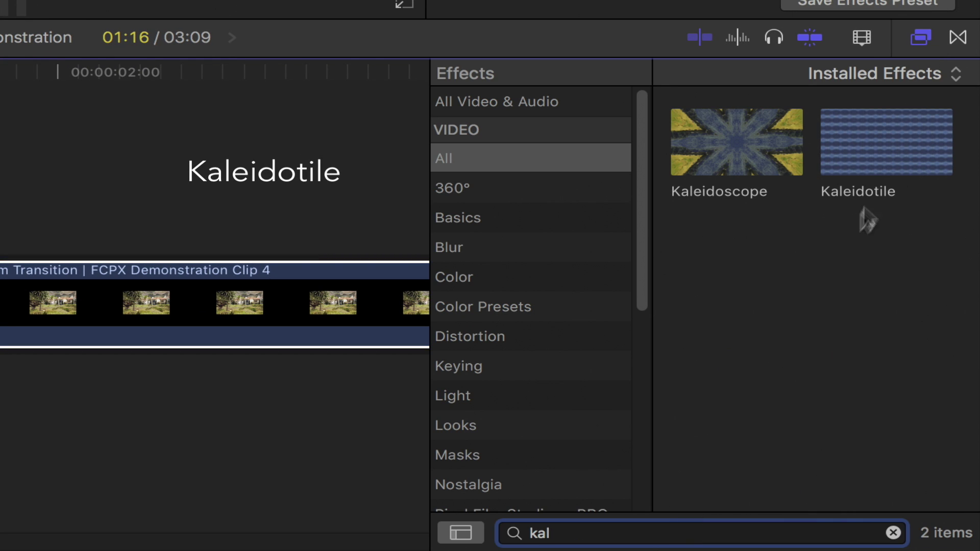
{"action": "left_click", "coordinate": [884, 148]}
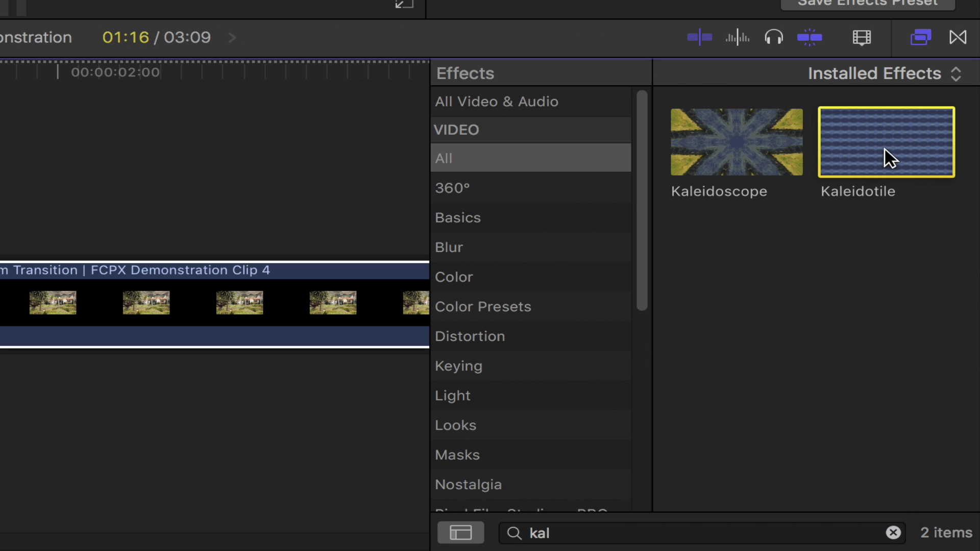
{"action": "double_click", "coordinate": [884, 149]}
{"action": "left_click", "coordinate": [816, 203]}
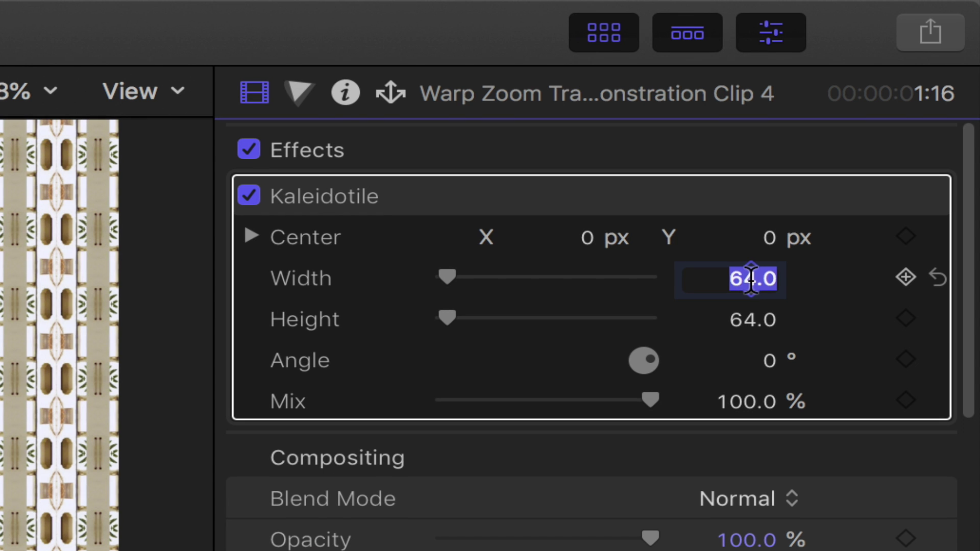
{"action": "type", "text": "960"}
{"action": "key", "text": "Return"}
{"action": "left_click", "coordinate": [751, 318]}
{"action": "type", "text": "535"}
{"action": "key", "text": "Return"}
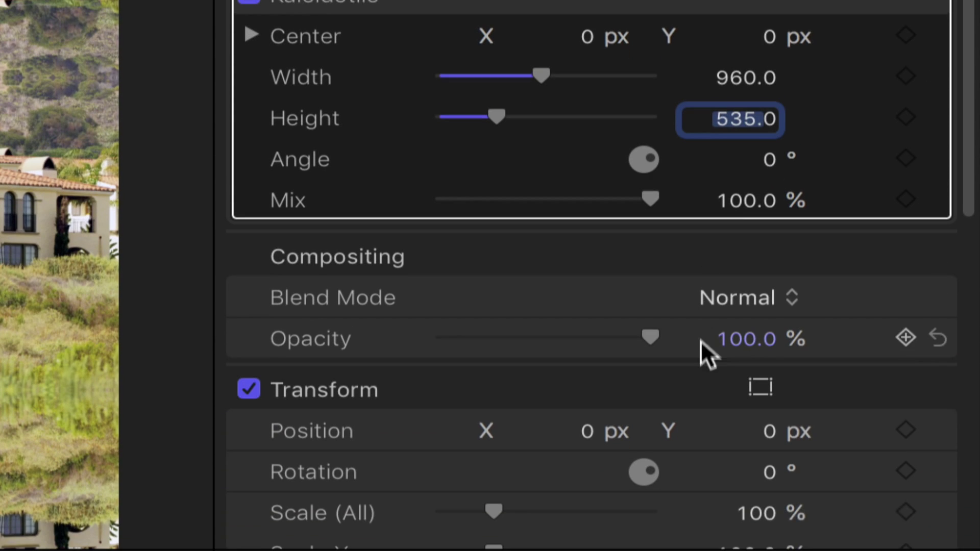
Set Clip 4's Scale (All) to 200%.
{"action": "scroll", "coordinate": [709, 424], "scroll_direction": "down", "scroll_amount": 3}
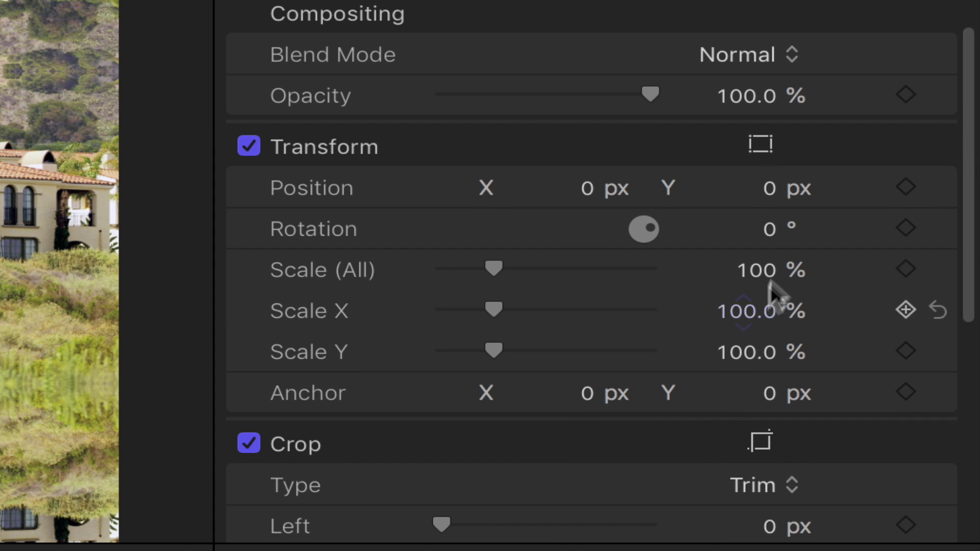
{"action": "left_click", "coordinate": [762, 269]}
{"action": "type", "text": "2"}
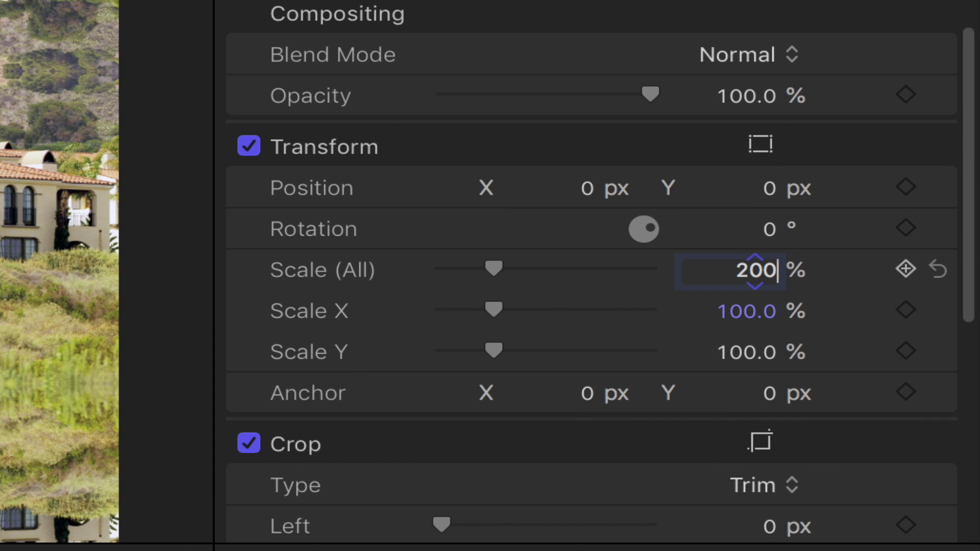
{"action": "key", "text": "Return"}
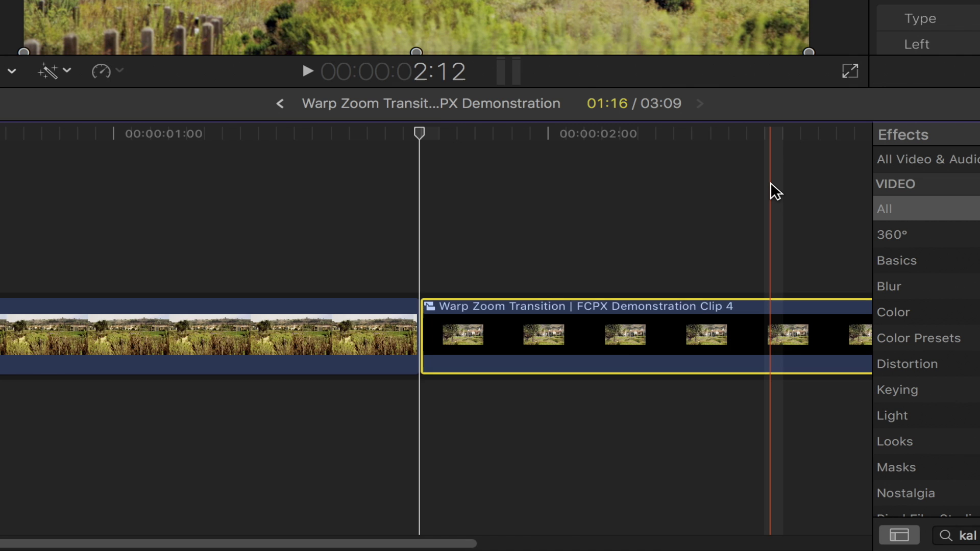
{"action": "scroll", "coordinate": [770, 191], "scroll_direction": "right", "scroll_amount": 5}
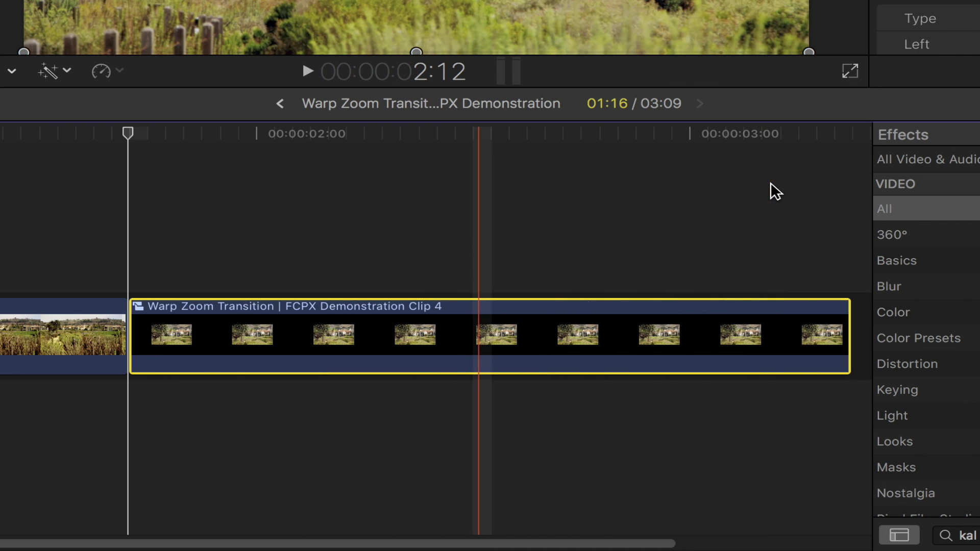
Nest Clip 4 in a new compound clip, 'Warp Zoom Transition | FCPX Demonstration Clip 5'.
{"action": "right_click", "coordinate": [628, 324]}
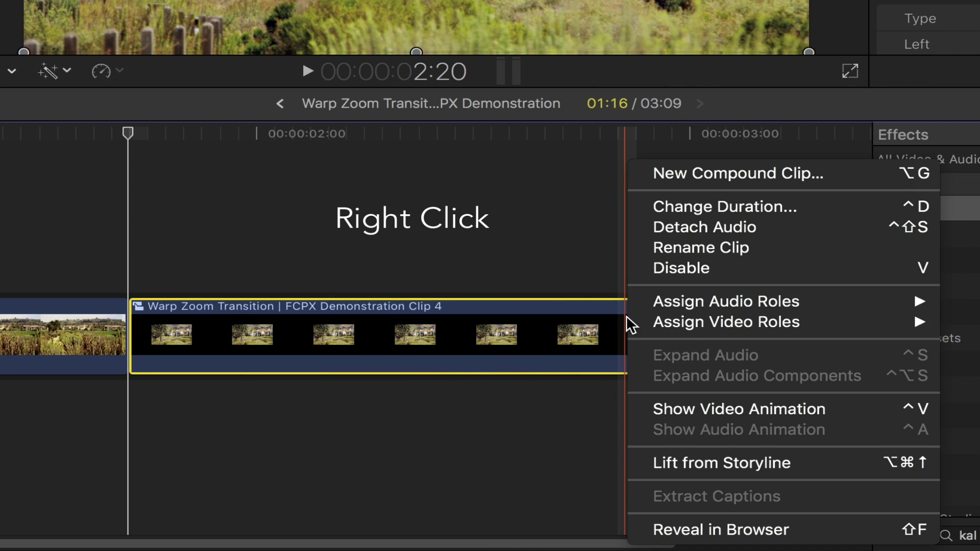
{"action": "left_click", "coordinate": [690, 173]}
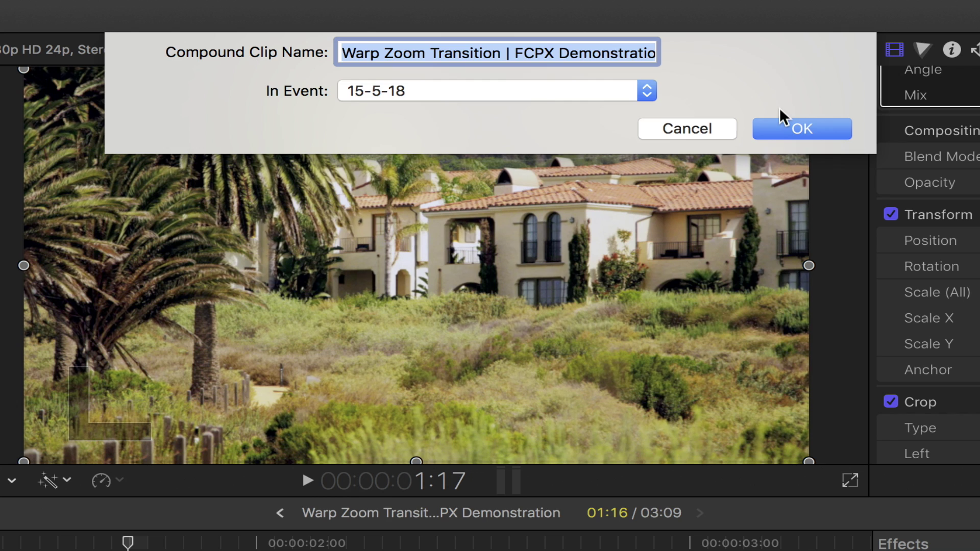
{"action": "left_click", "coordinate": [789, 32]}
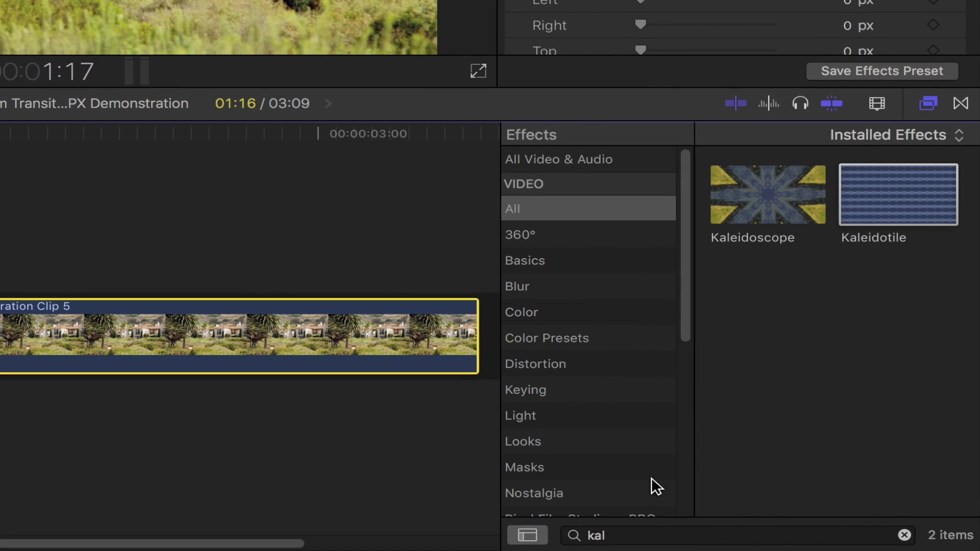
Apply the Zoom effect to Clip 5 with a Variable look and Amount 35.
{"action": "double_click", "coordinate": [619, 532]}
{"action": "type", "text": "zoom"}
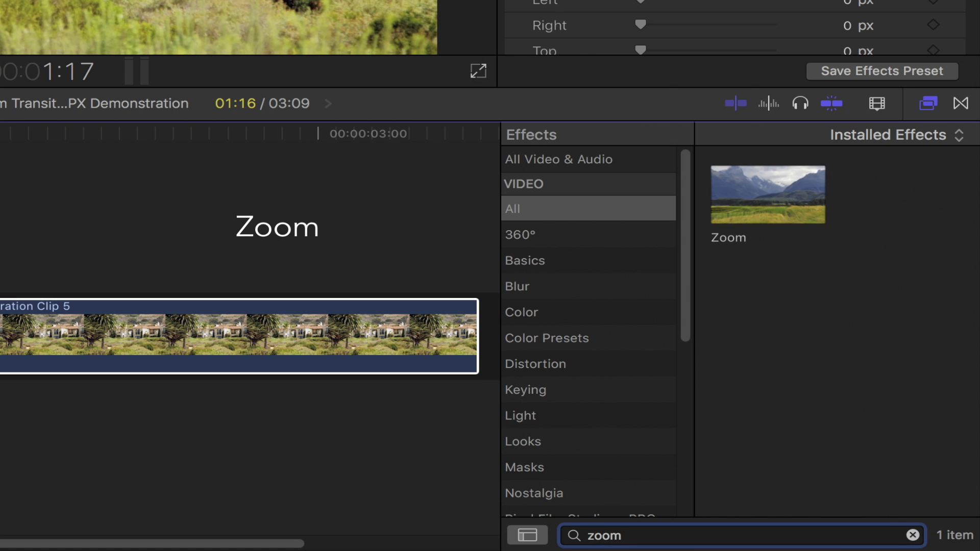
{"action": "double_click", "coordinate": [781, 212]}
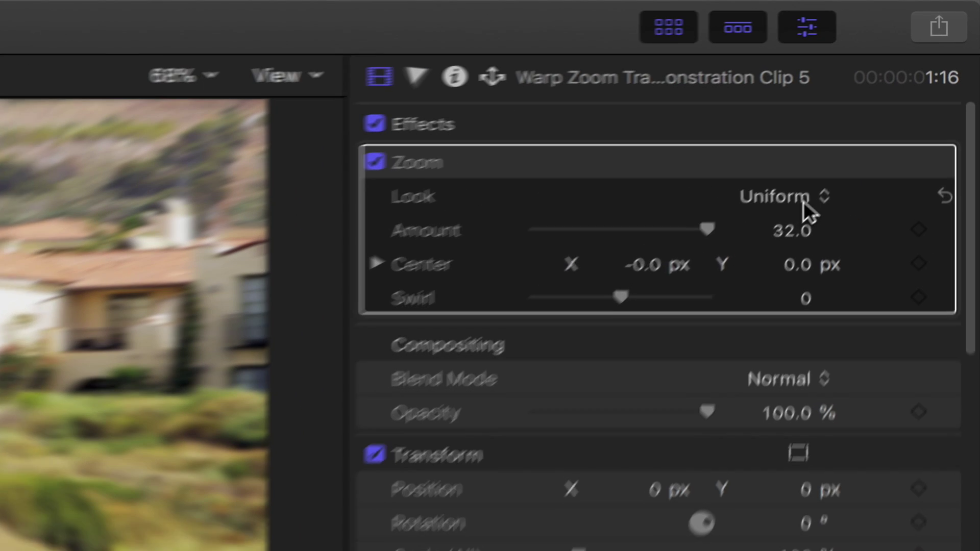
{"action": "left_click", "coordinate": [797, 197]}
{"action": "left_click", "coordinate": [791, 169]}
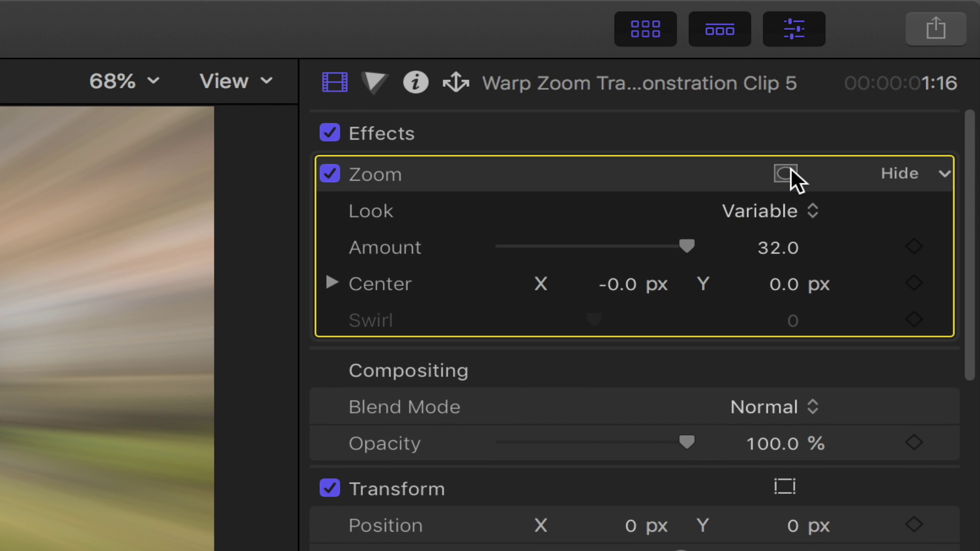
{"action": "left_click", "coordinate": [772, 247]}
{"action": "type", "text": "35"}
{"action": "key", "text": "Return"}
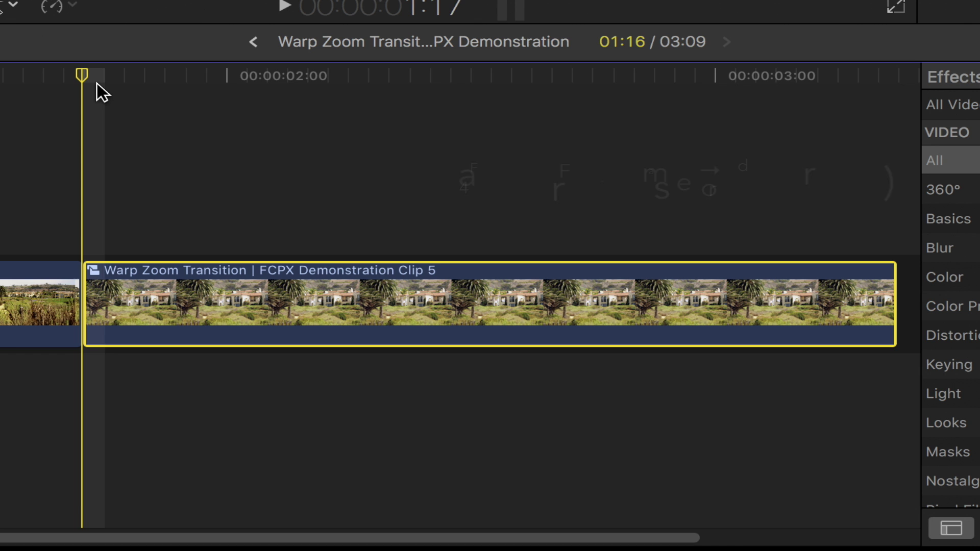
A few frames later, keyframe Clip 5's Zoom Amount at 0.
{"action": "key", "text": "Right"}
{"action": "key", "text": "Right"}
{"action": "key", "text": "Right"}
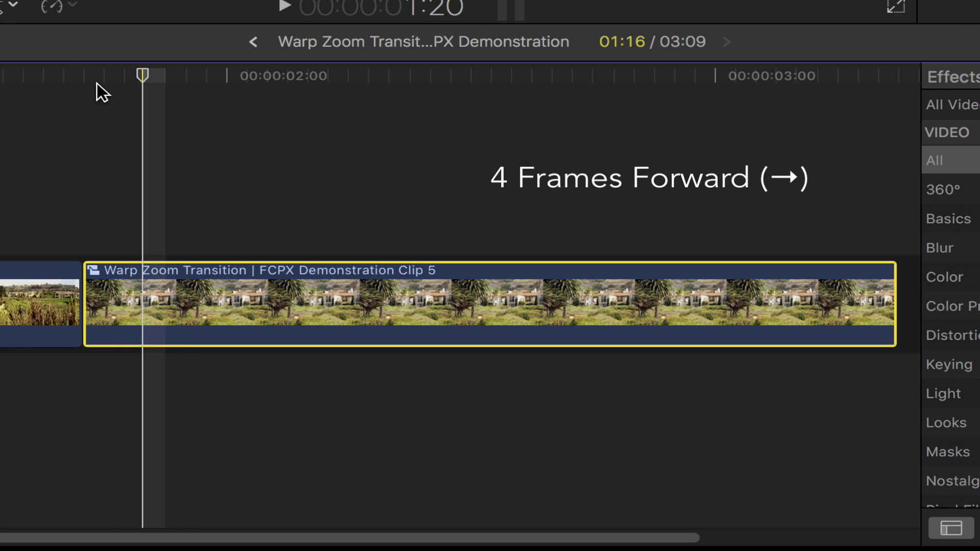
{"action": "key", "text": "Right"}
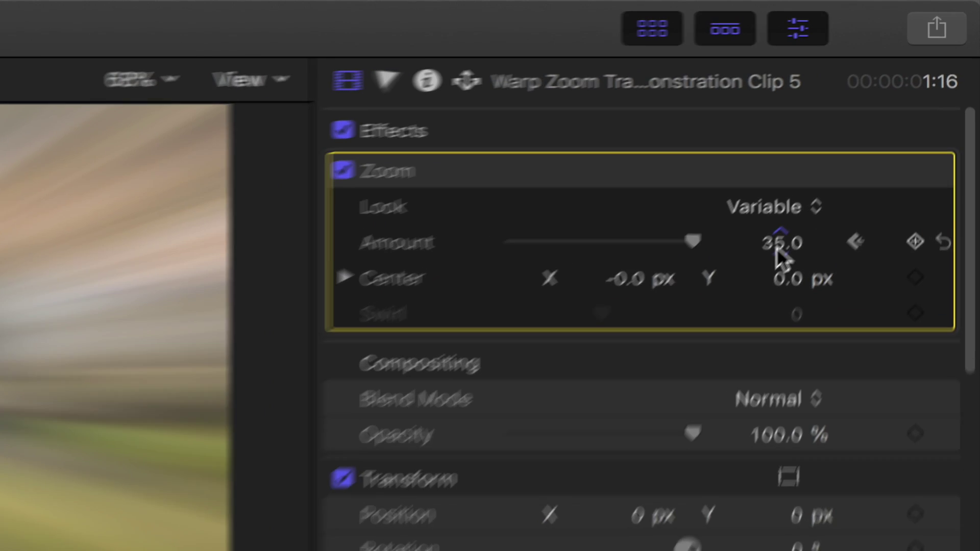
{"action": "left_click", "coordinate": [862, 142]}
{"action": "type", "text": "0"}
{"action": "key", "text": "Return"}
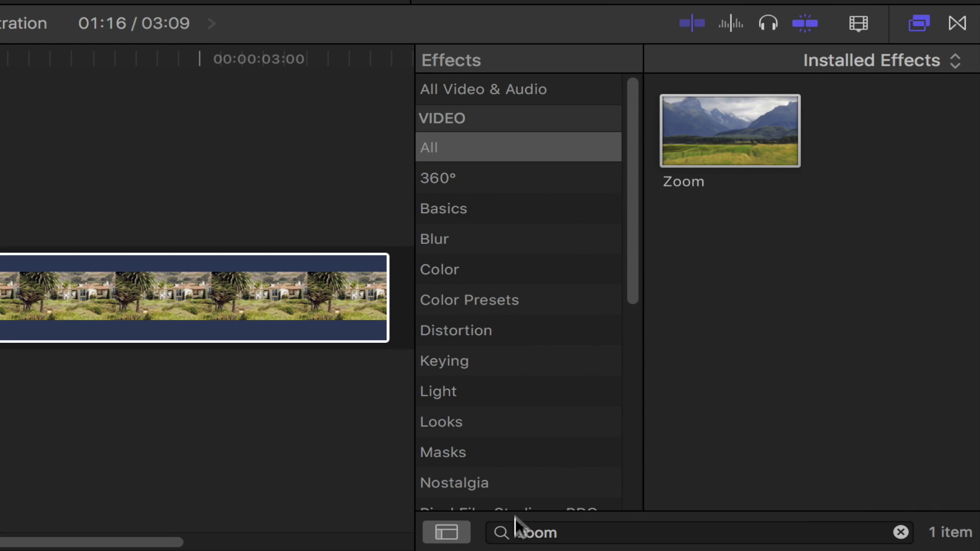
Search the Effects browser for 'fish' and apply Fisheye to Clip 5.
{"action": "double_click", "coordinate": [531, 536]}
{"action": "type", "text": "fish"}
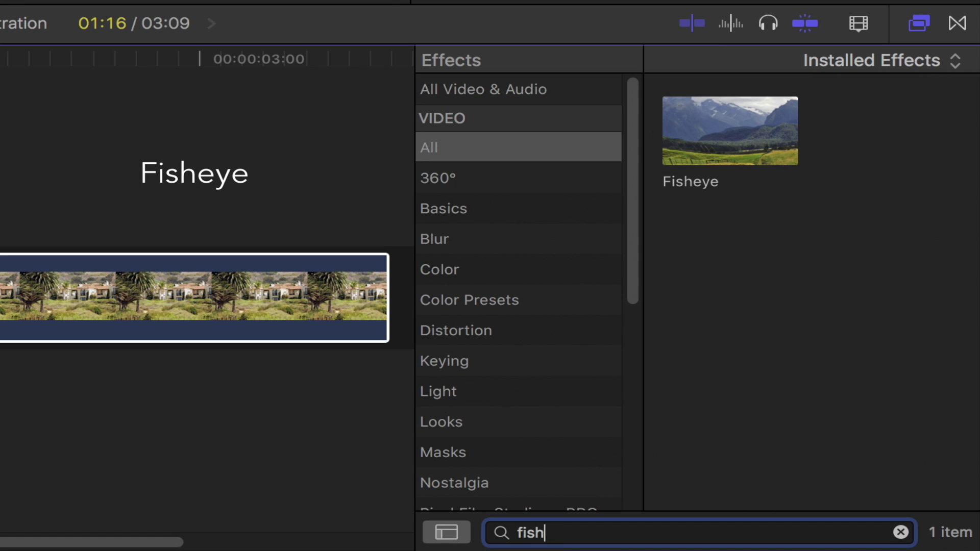
{"action": "left_click", "coordinate": [692, 134]}
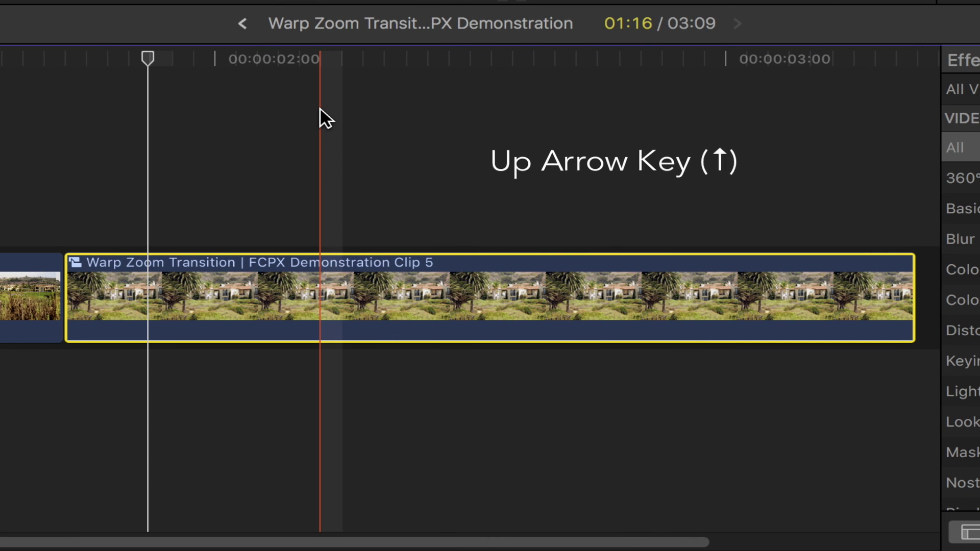
At the edit point, key Fisheye Amount and Radius to 0, then advance one frame.
{"action": "key", "text": "Up"}
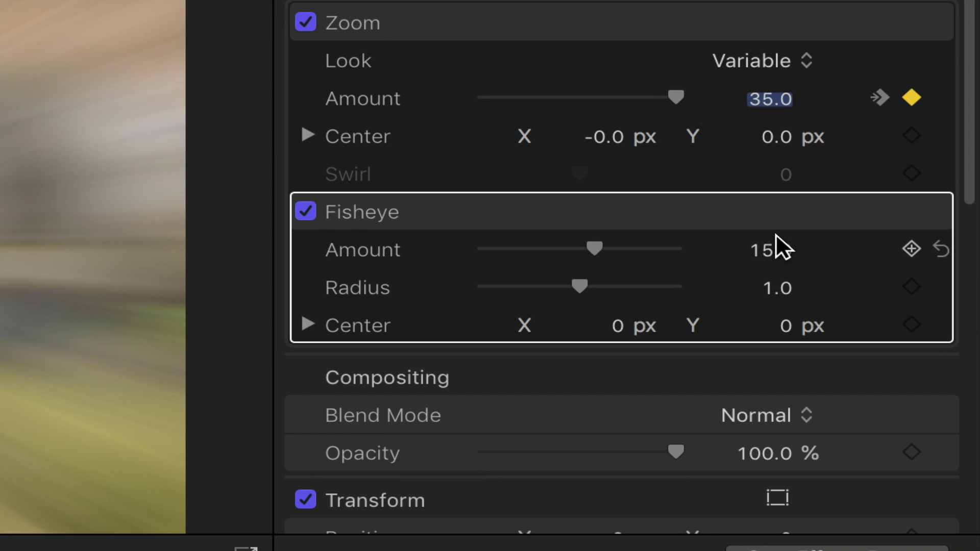
{"action": "left_click", "coordinate": [811, 329]}
{"action": "type", "text": "0"}
{"action": "key", "text": "Tab"}
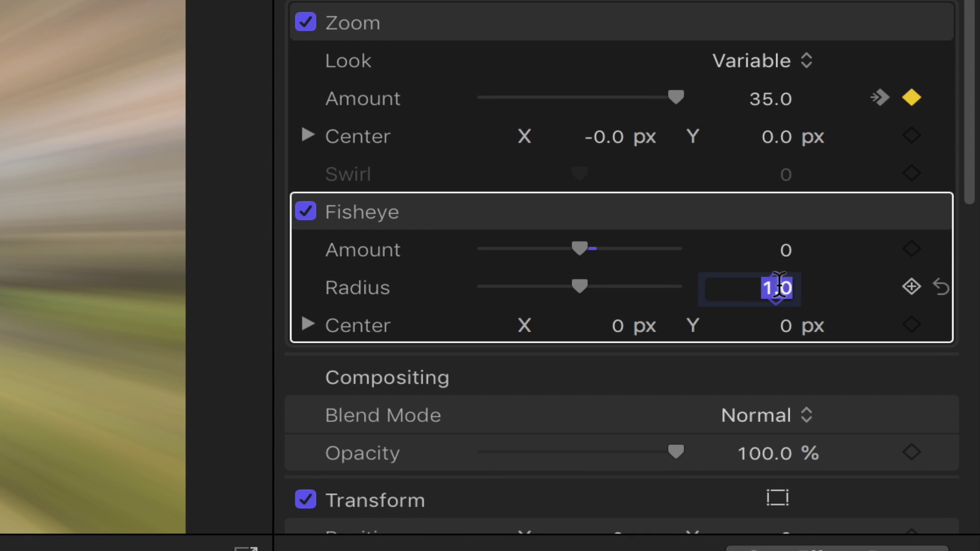
{"action": "type", "text": "0"}
{"action": "key", "text": "Return"}
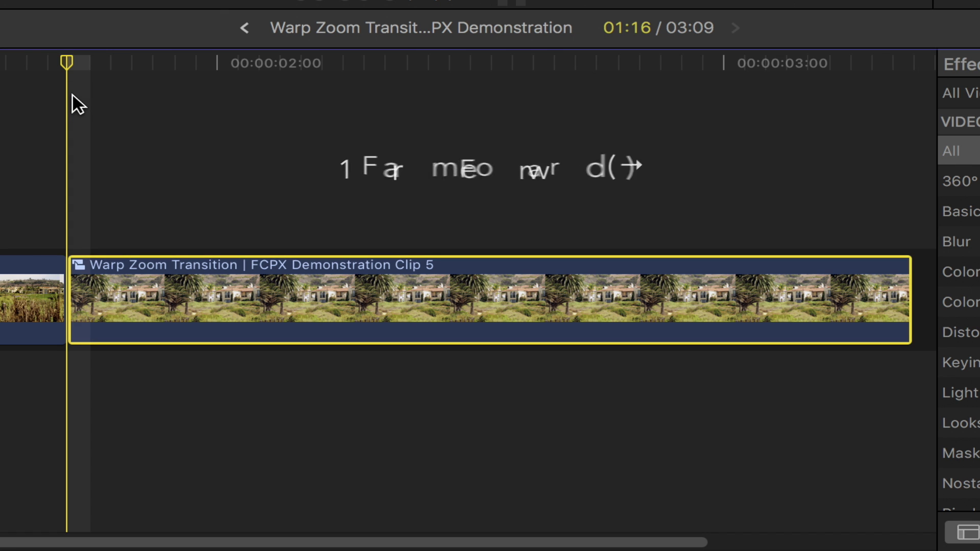
{"action": "key", "text": "Right"}
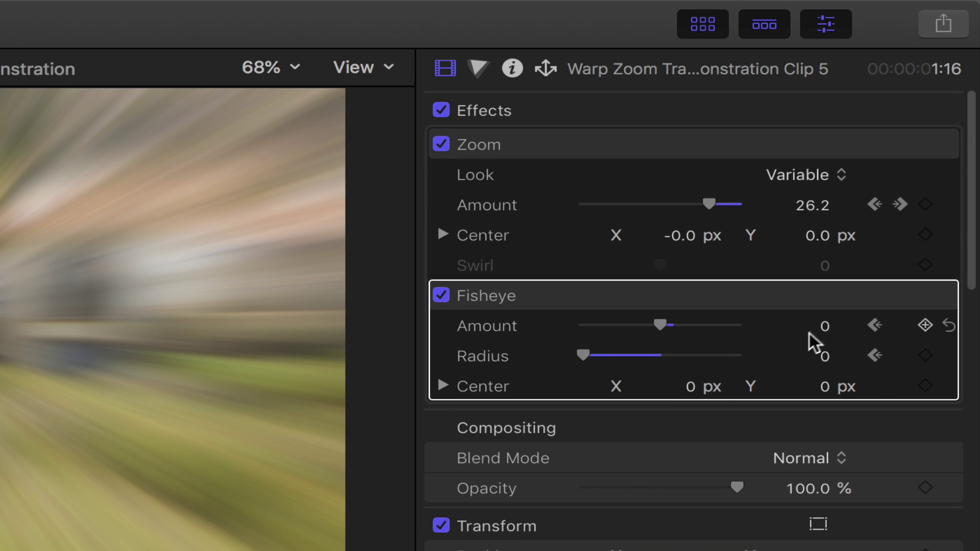
{"action": "left_click", "coordinate": [819, 327]}
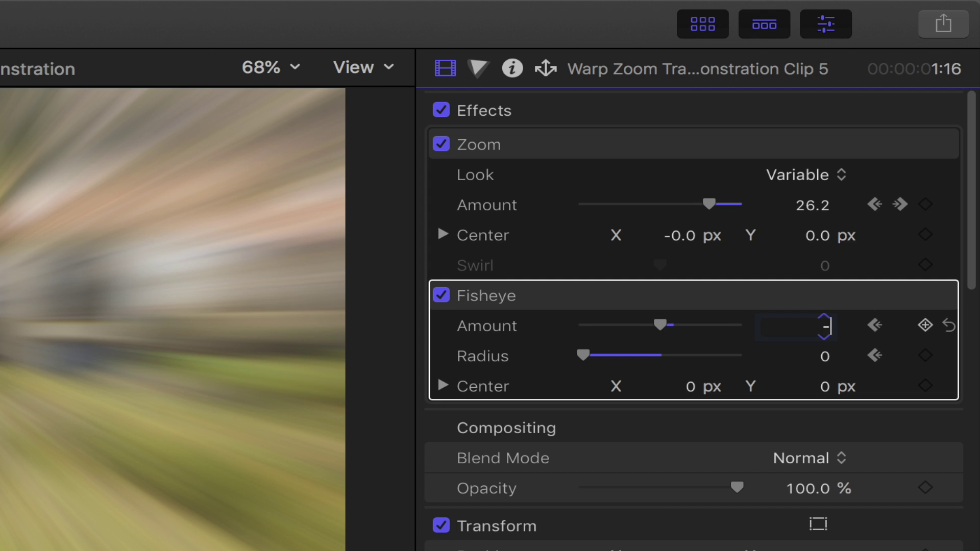
Key the Fisheye Amount to -17.33 and Radius to 0.38.
{"action": "type", "text": ".33"}
{"action": "left_click", "coordinate": [830, 356]}
{"action": "type", "text": "0.3"}
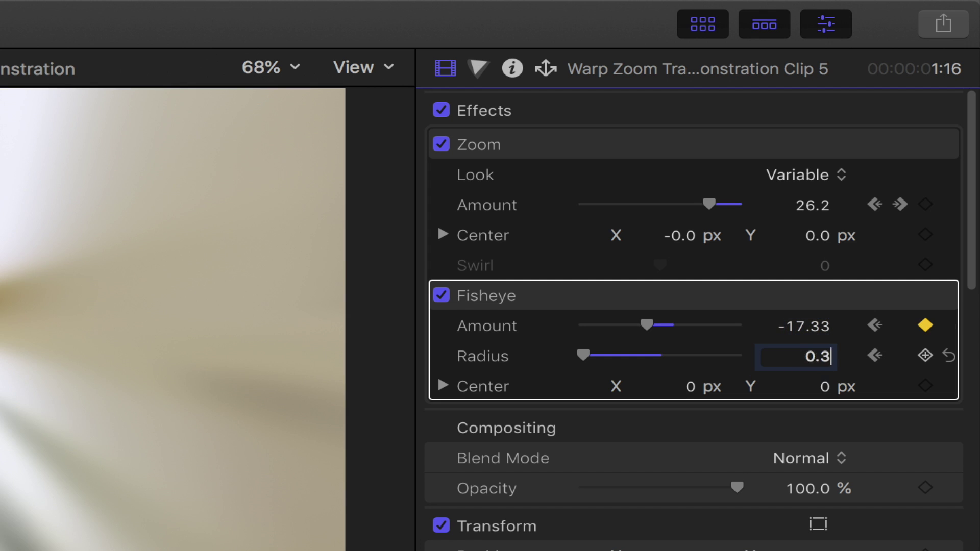
{"action": "type", "text": "8"}
{"action": "key", "text": "Return"}
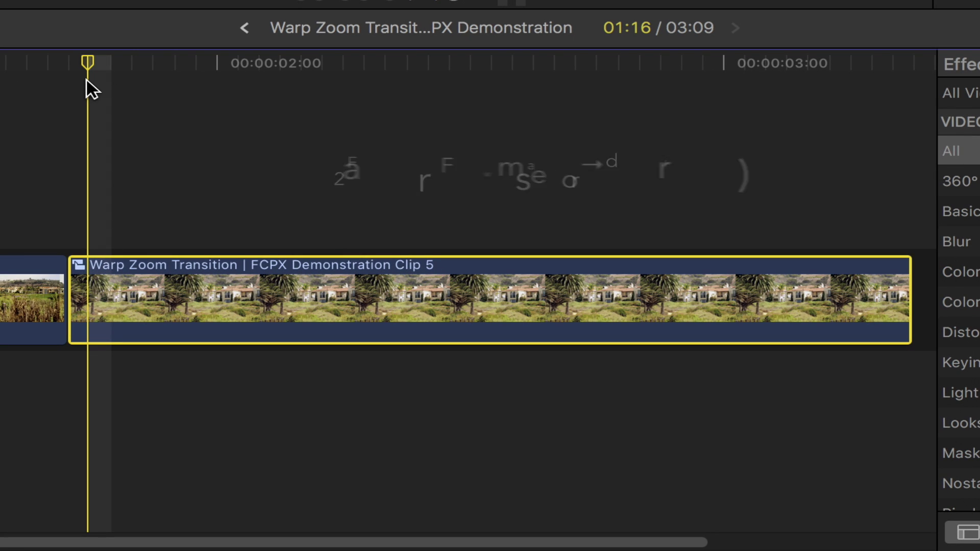
Two frames later, key the Fisheye back to 0 and play the transition.
{"action": "key", "text": "Right"}
{"action": "key", "text": "Right"}
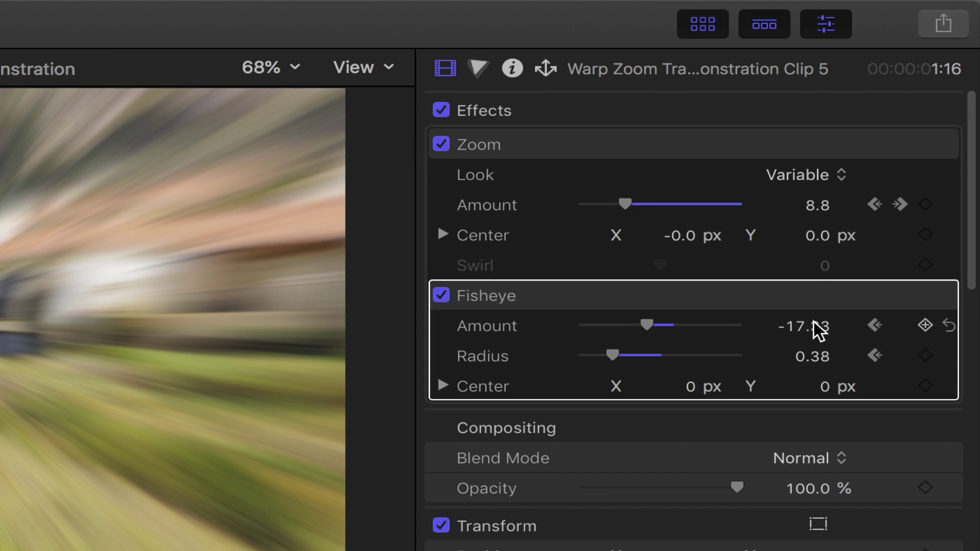
{"action": "left_click", "coordinate": [819, 329]}
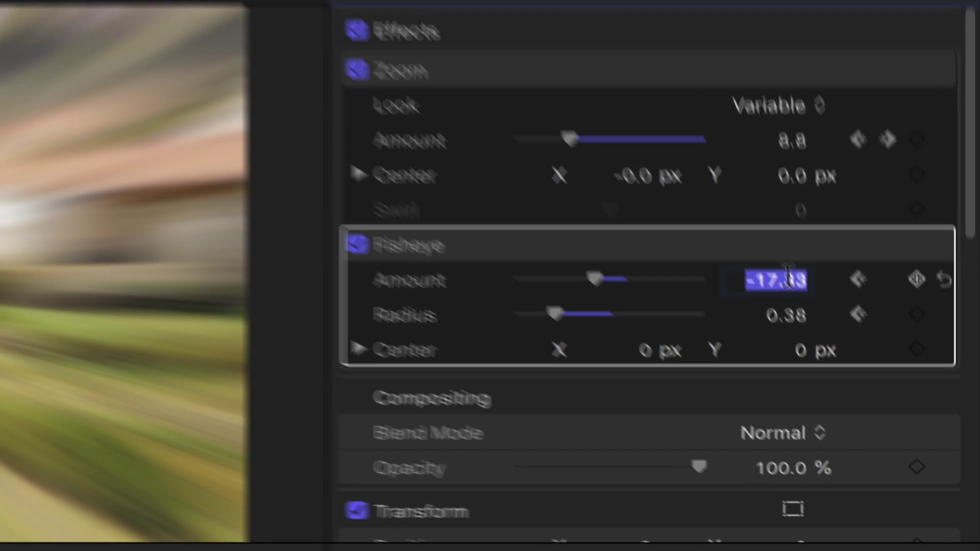
{"action": "type", "text": "0"}
{"action": "key", "text": "Return"}
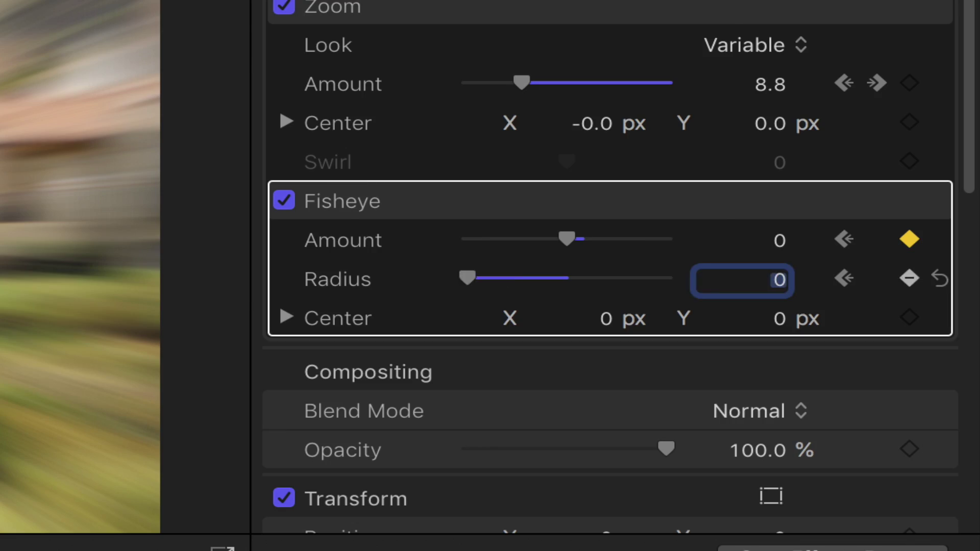
{"action": "key", "text": "space"}
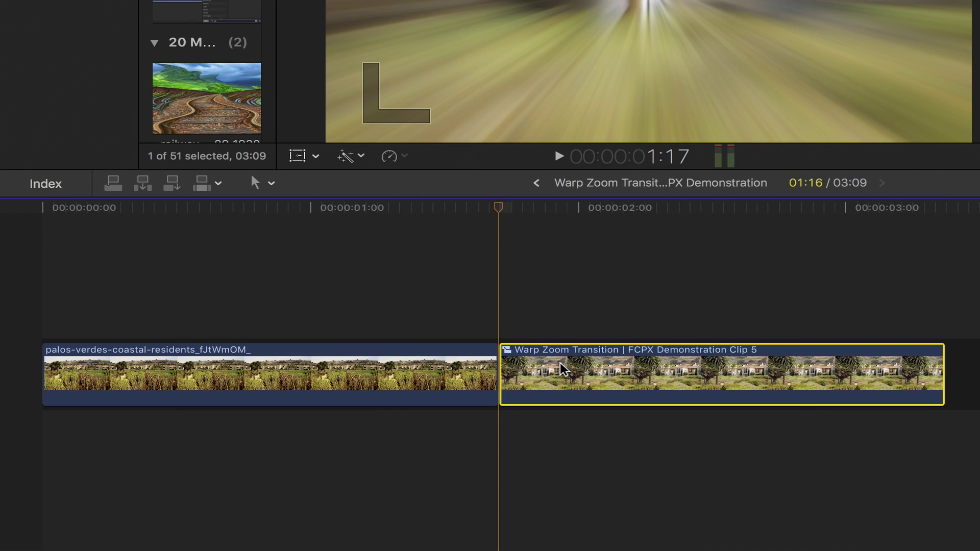
Show Video Animation for both clips and move their Fisheye keyframes, one to 01:14.00.
{"action": "right_click", "coordinate": [563, 368]}
{"action": "left_click", "coordinate": [550, 434]}
{"action": "left_click", "coordinate": [416, 409]}
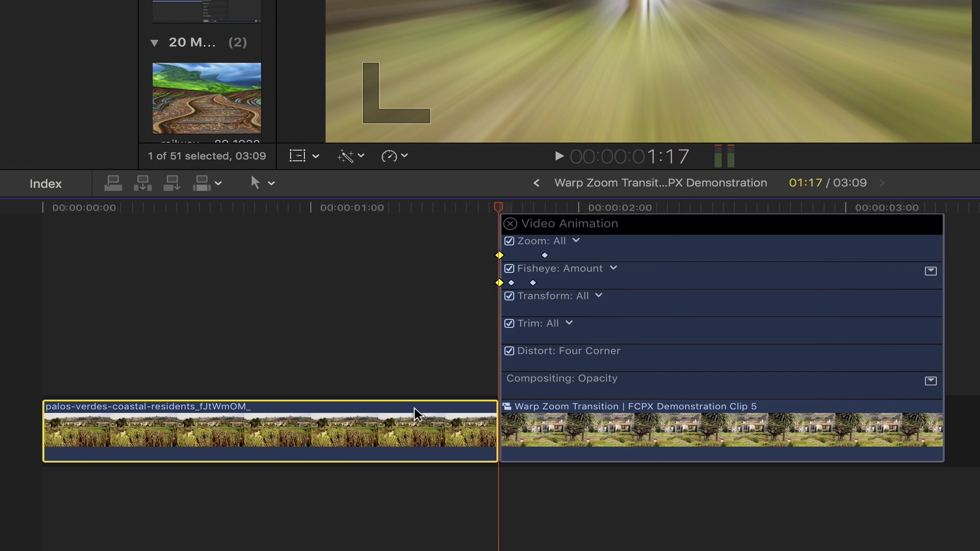
{"action": "right_click", "coordinate": [416, 414]}
{"action": "left_click", "coordinate": [486, 439]}
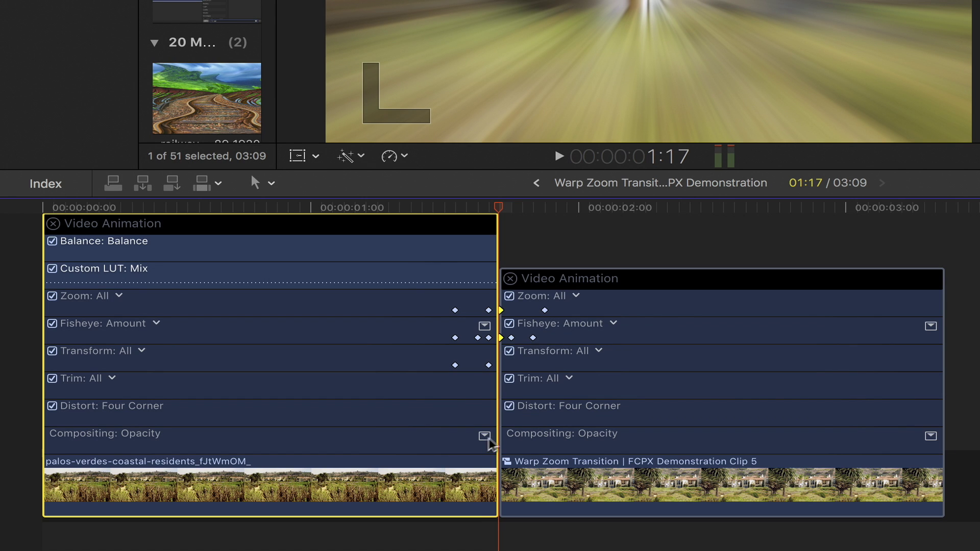
{"action": "left_click_drag", "start_coordinate": [536, 343], "coordinate": [534, 338]}
{"action": "mouse_move", "coordinate": [455, 338]}
{"action": "left_mouse_down"}
{"action": "mouse_move", "coordinate": [466, 339]}
{"action": "mouse_move", "coordinate": [456, 337]}
{"action": "left_mouse_up"}
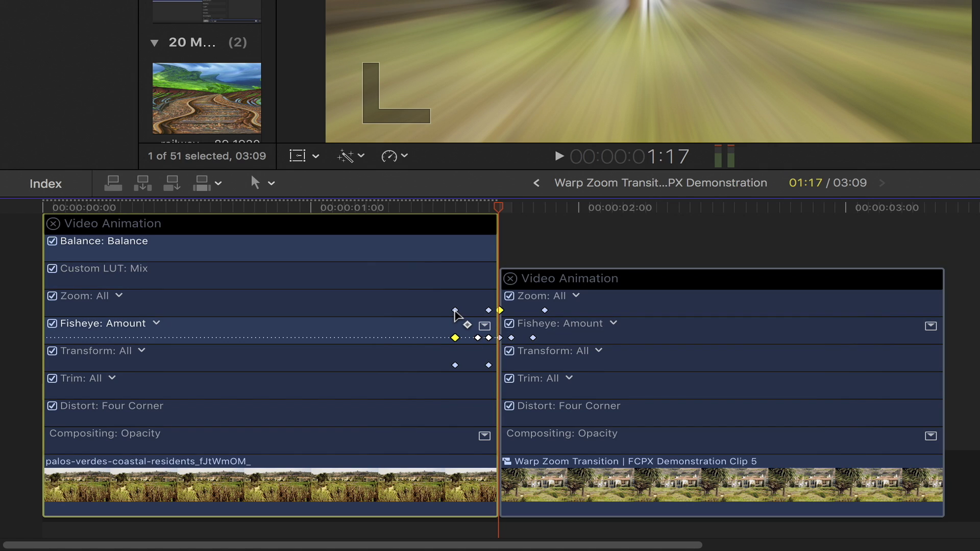